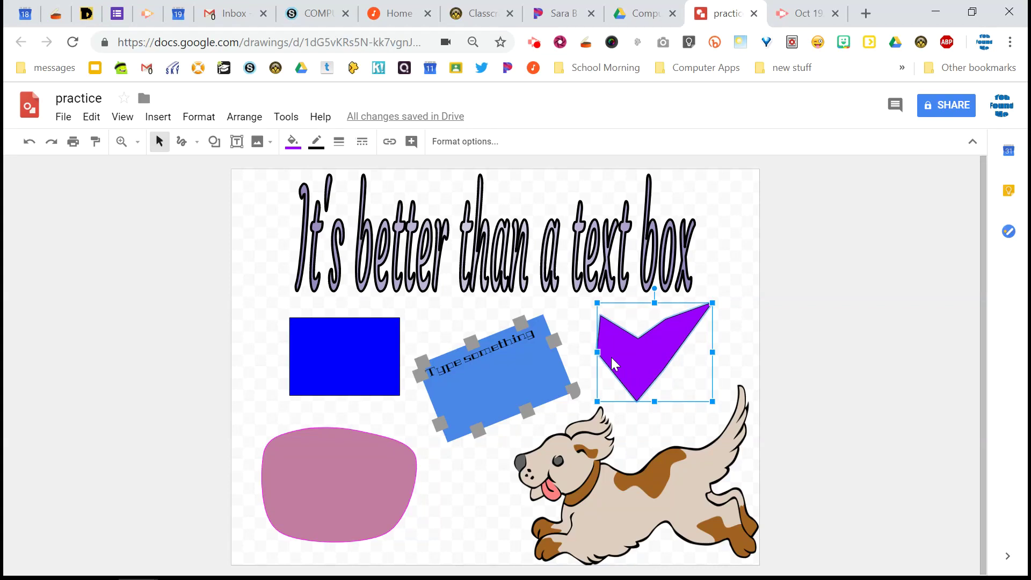
Select the 'It's better than a text box' word art and open the Format menu.
left_click(343, 336)
left_click(416, 268)
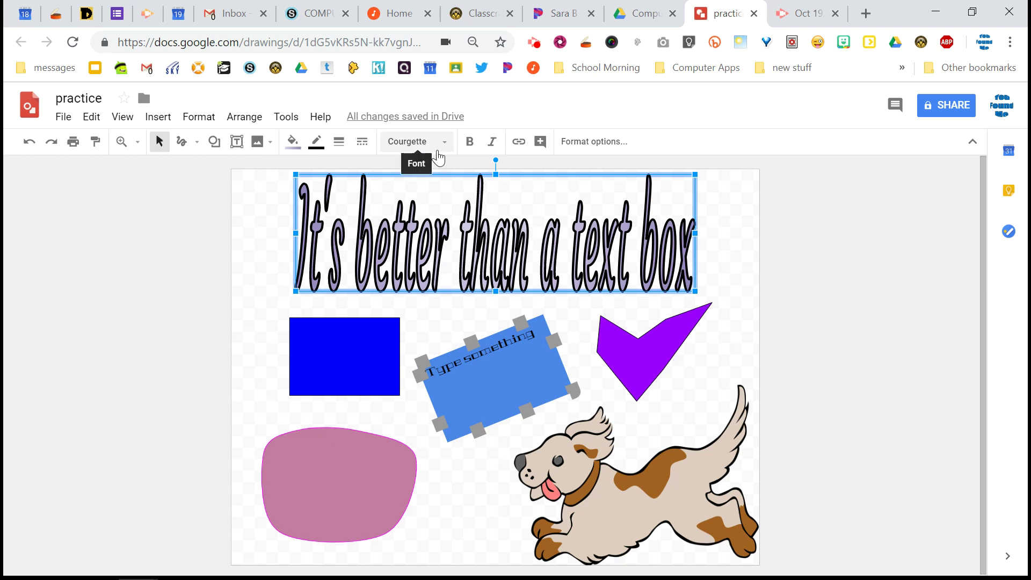
left_click(199, 117)
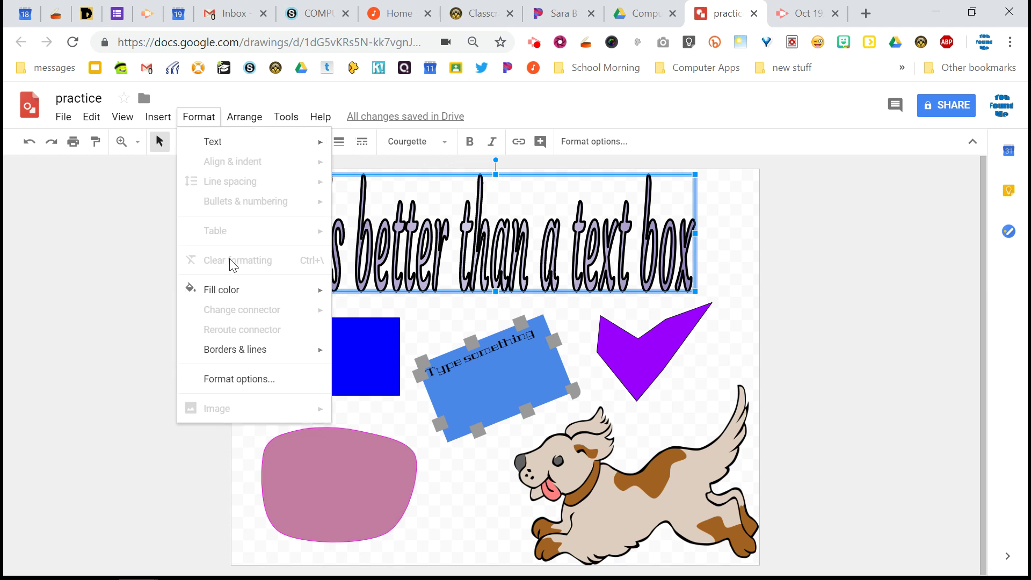
mouse_move(237, 290)
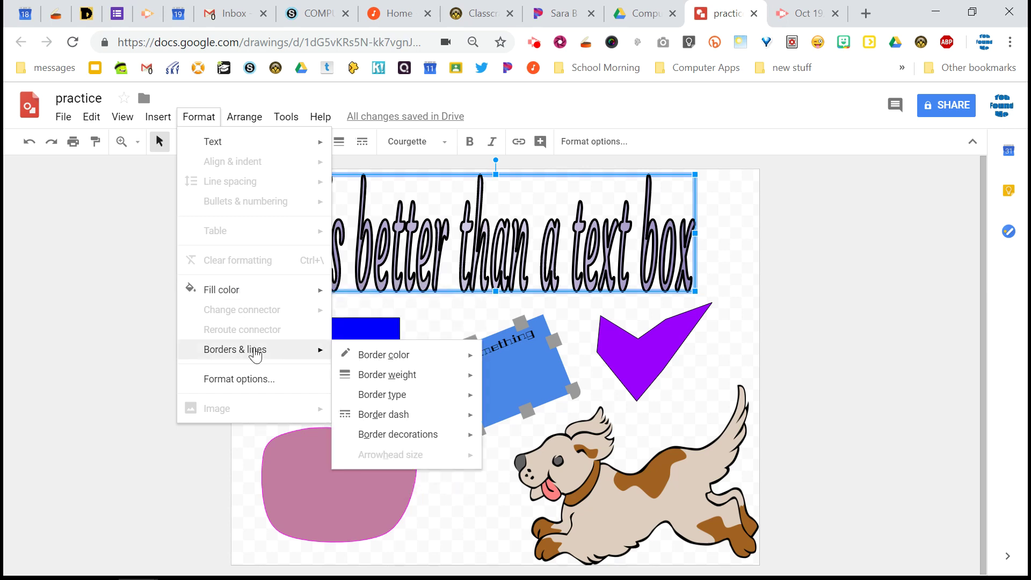
Open Format options for the word art and review, then collapse, its Size & Position settings.
left_click(263, 381)
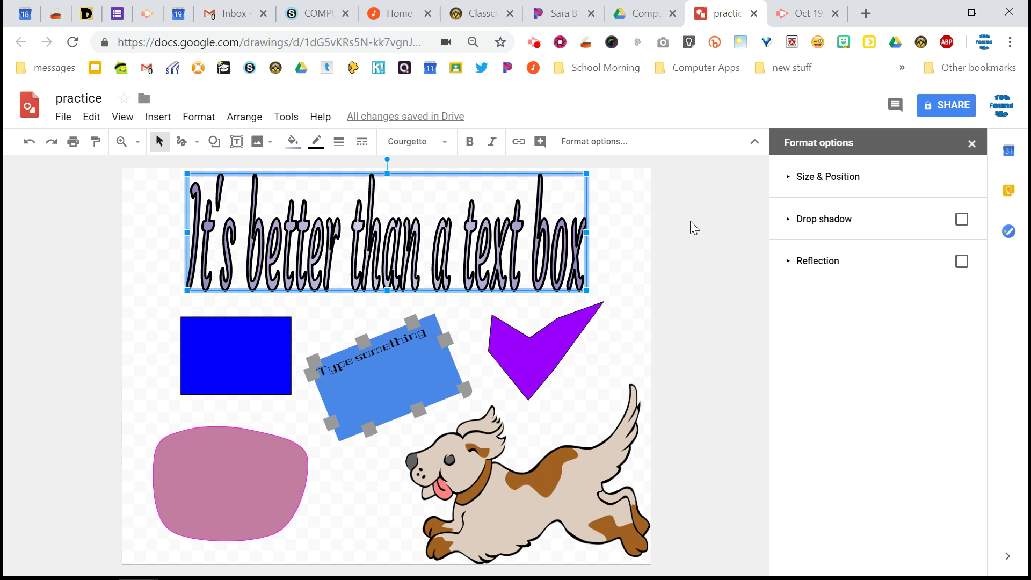
left_click(790, 187)
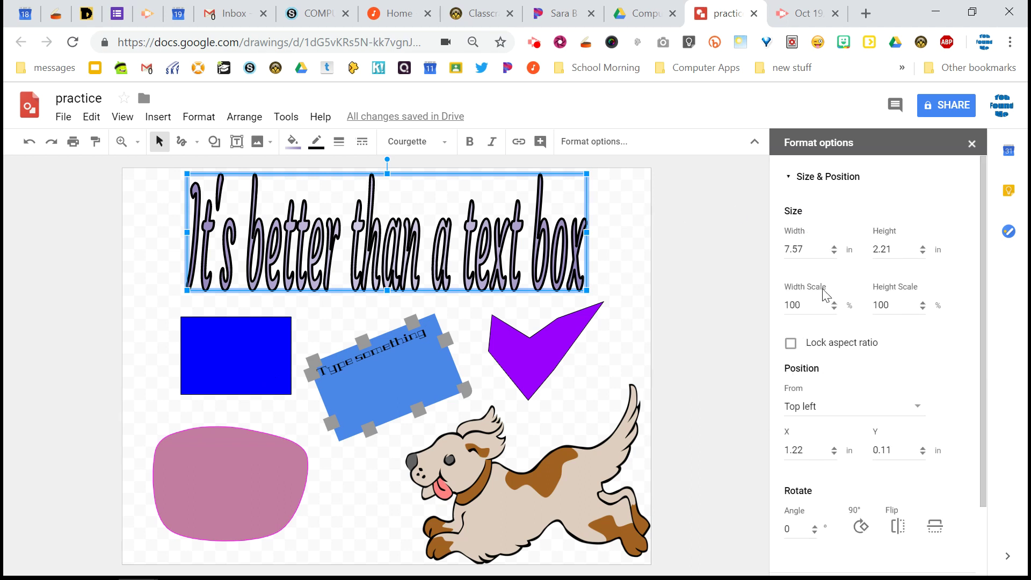
scroll(824, 294, "down", 3)
scroll(826, 295, "up", 3)
scroll(826, 295, "down", 3)
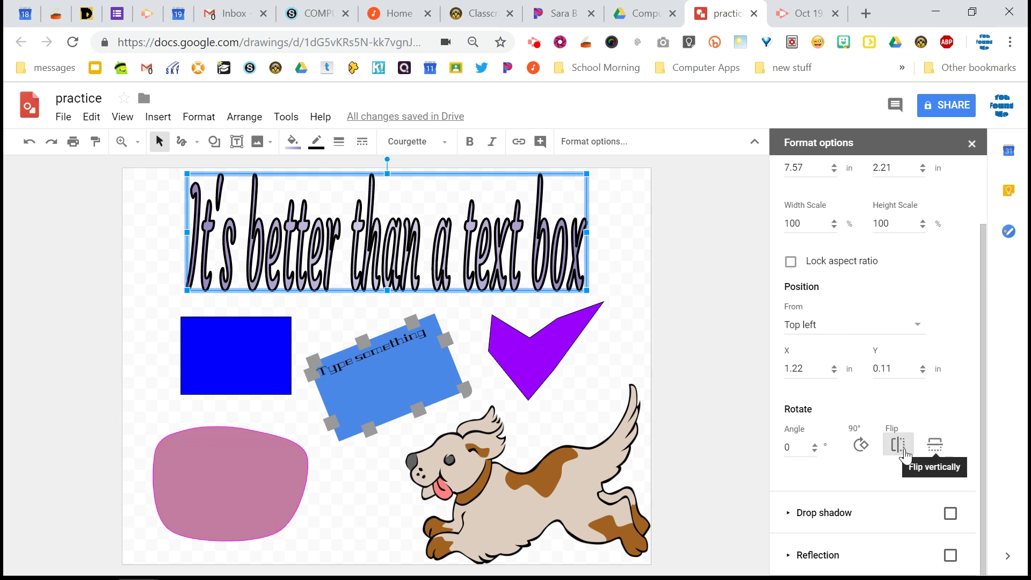
scroll(822, 230, "up", 3)
scroll(823, 231, "down", 3)
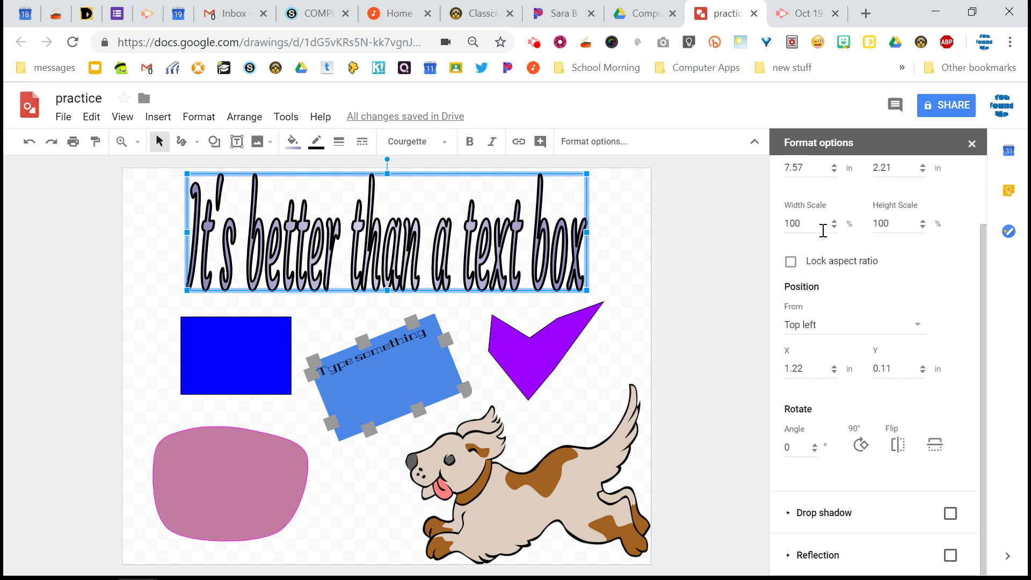
scroll(823, 230, "up", 5)
left_click(789, 177)
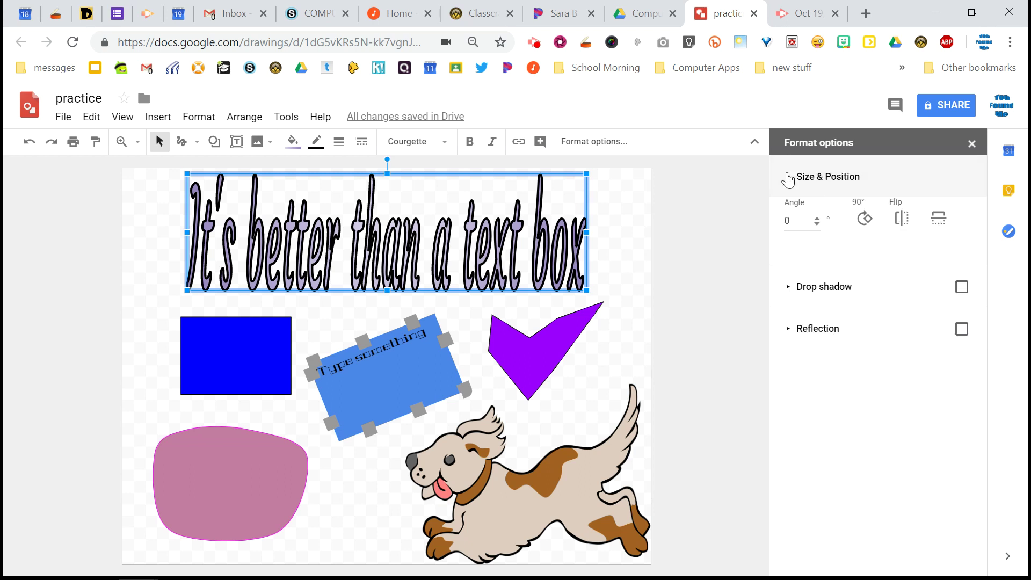
Enable a drop shadow with lower transparency, a wider angle and distance, and blur radius 2.
left_click(795, 221)
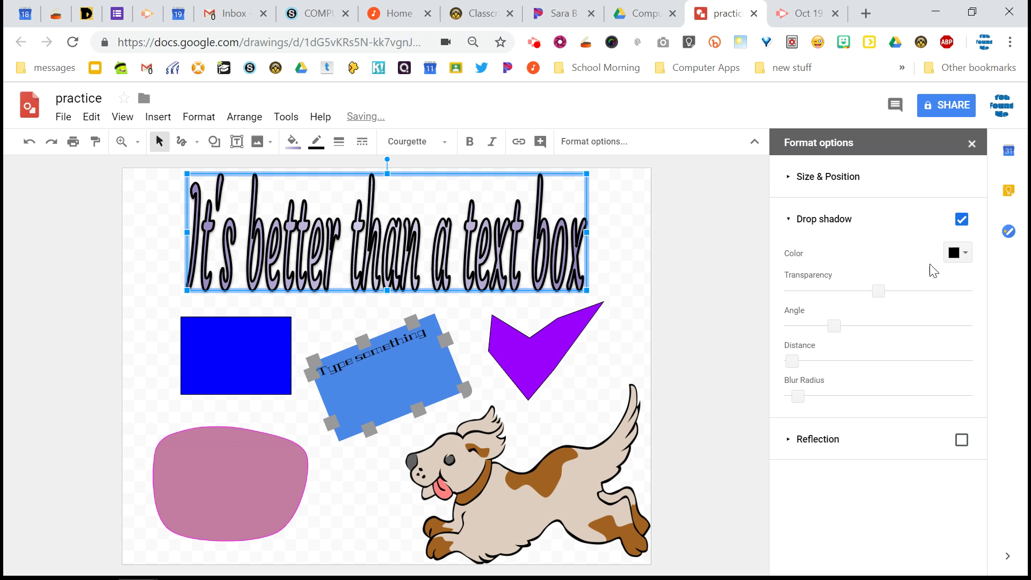
left_click(861, 291)
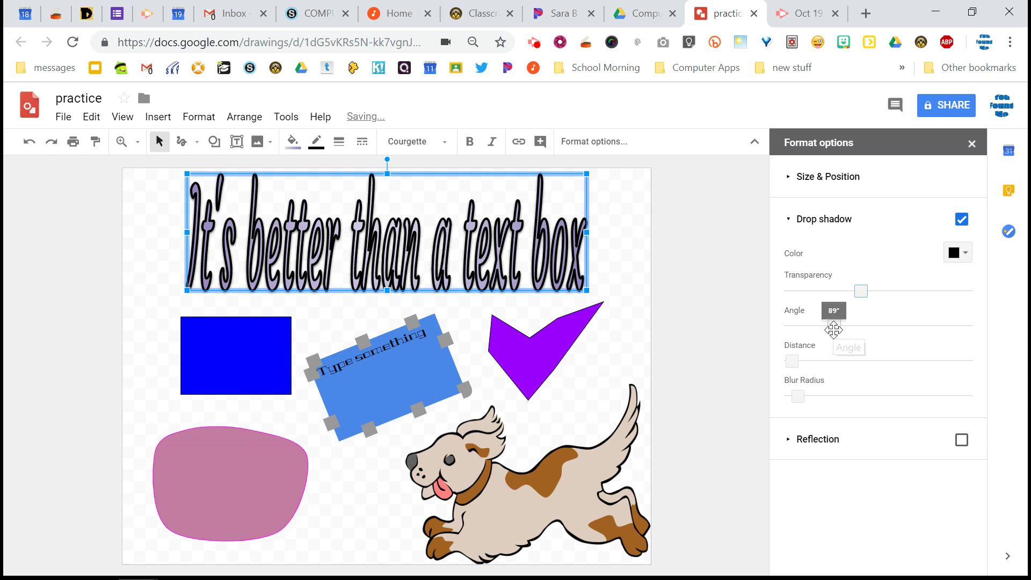
left_click_drag(833, 326, 876, 326)
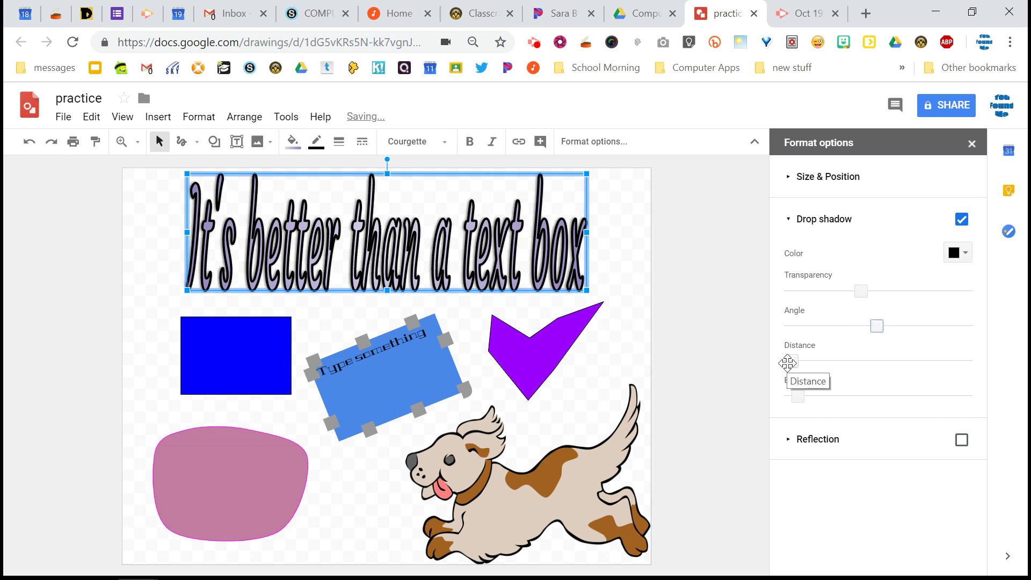
left_click_drag(822, 381, 934, 357)
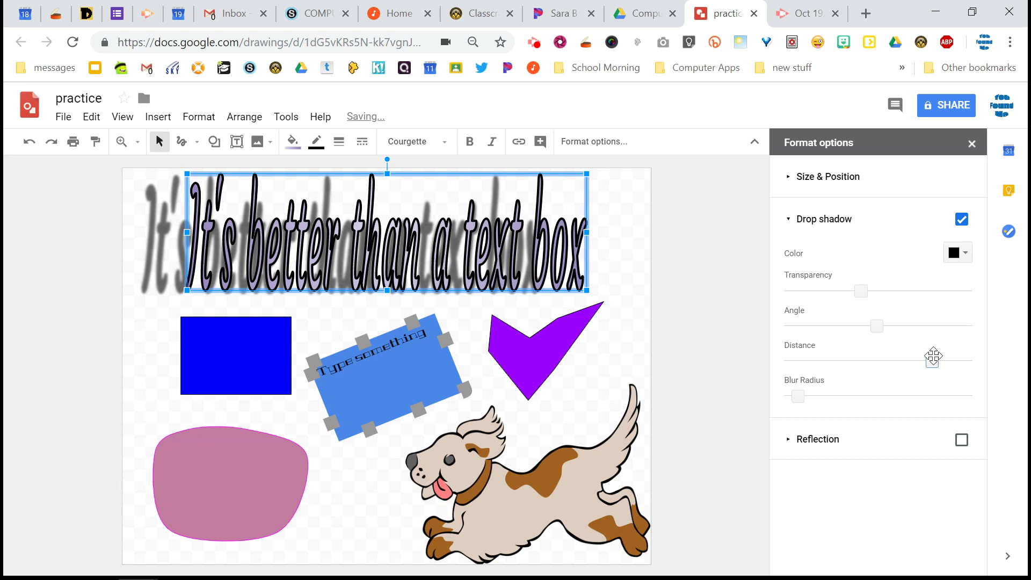
left_click(848, 363)
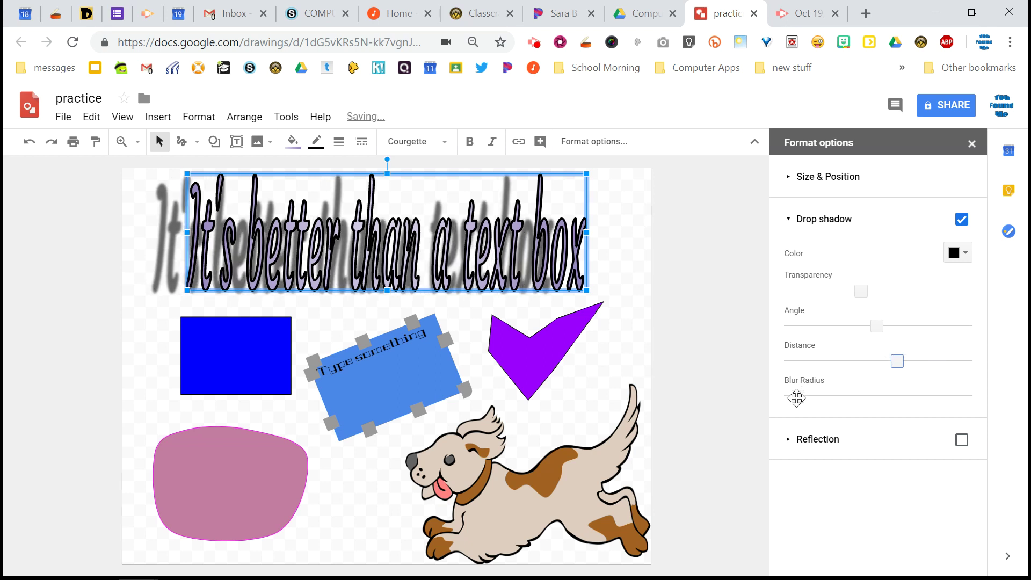
mouse_move(798, 397)
left_mouse_down()
mouse_move(827, 397)
mouse_move(793, 399)
left_mouse_up()
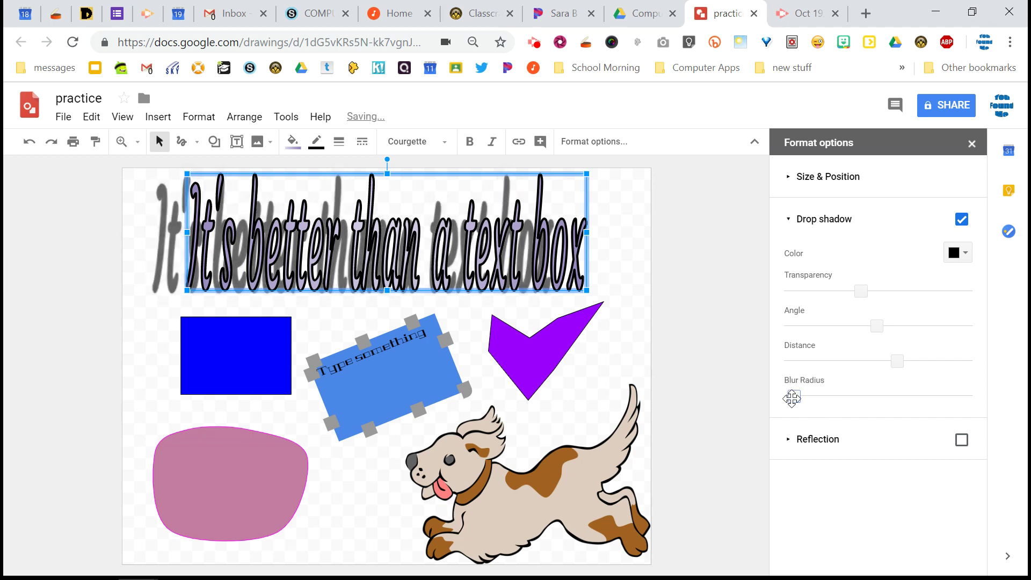
Swap the drop shadow for a reflection at maximum size, sitting just beneath the title.
left_click(797, 220)
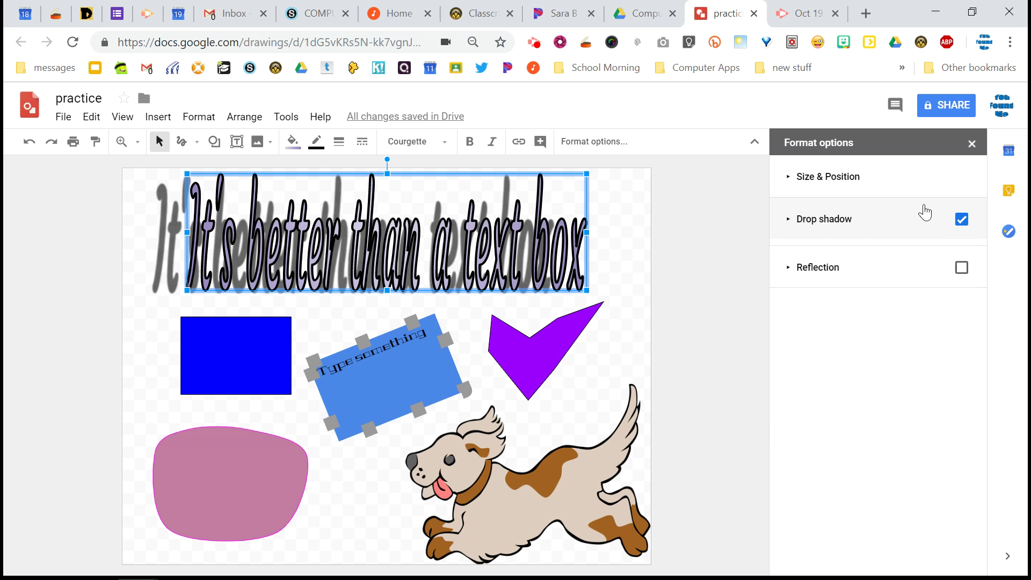
left_click(962, 219)
left_click(962, 262)
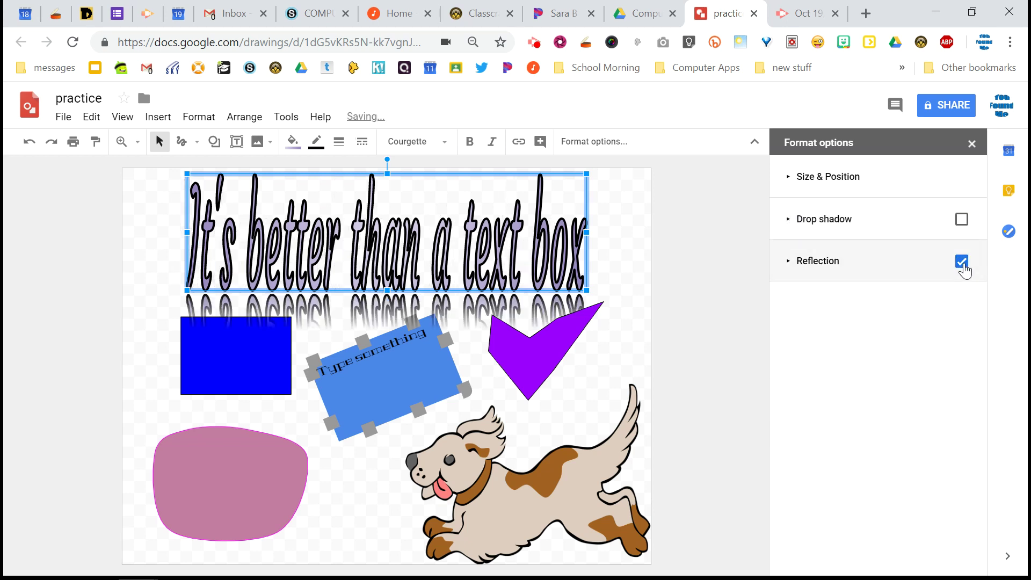
left_click(790, 262)
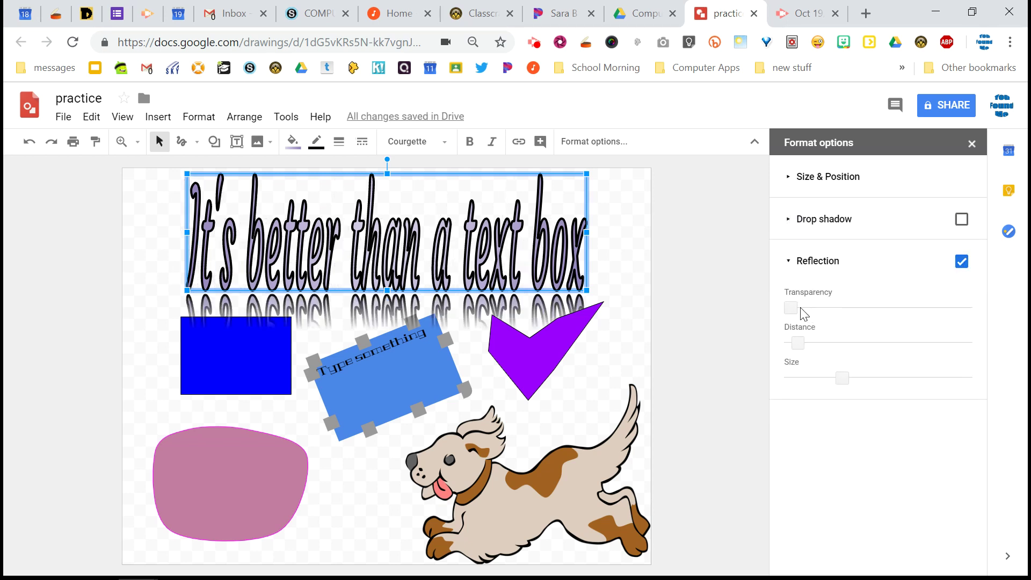
left_click_drag(802, 342, 900, 344)
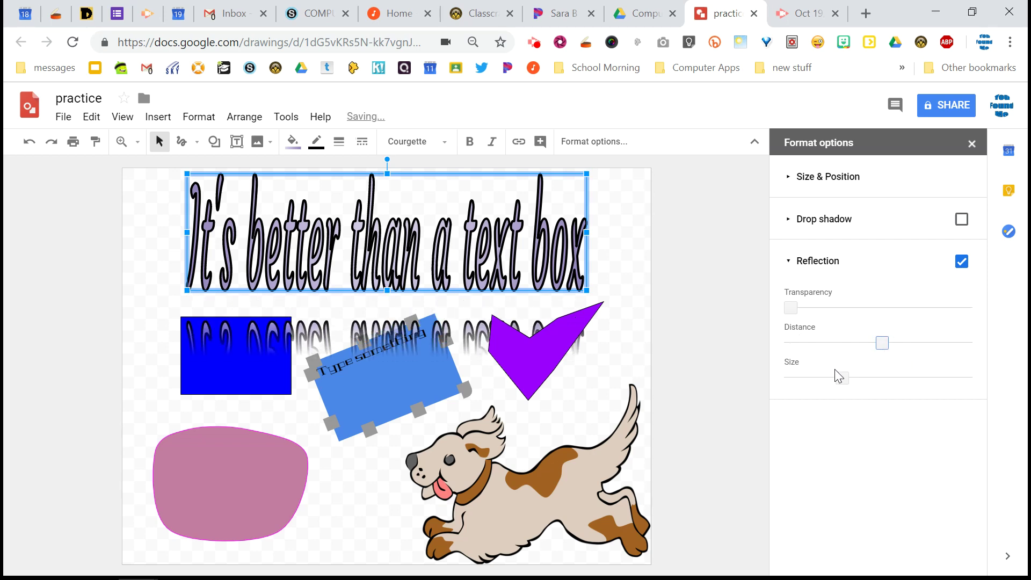
left_click_drag(842, 377, 943, 388)
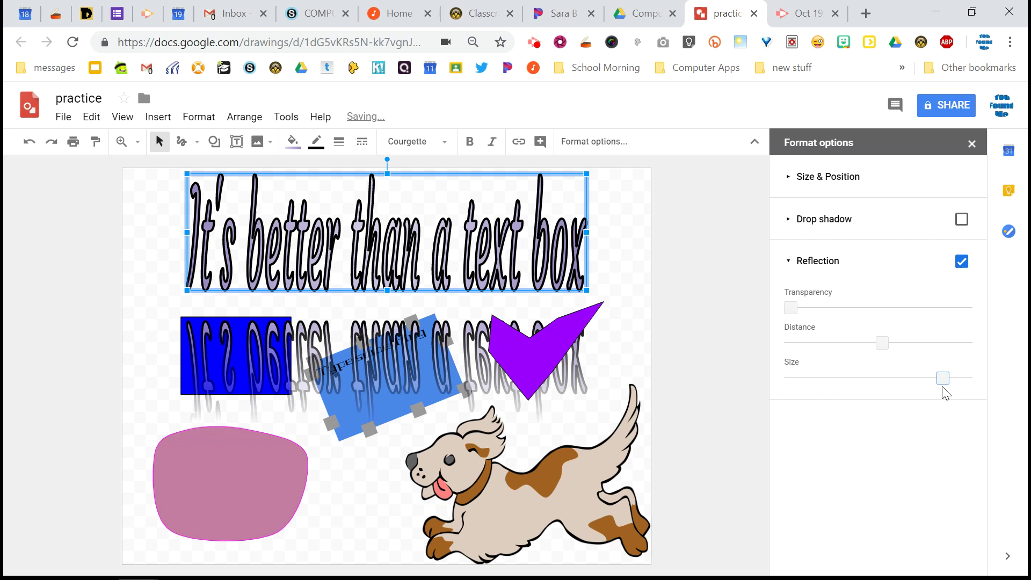
left_click_drag(882, 344, 816, 346)
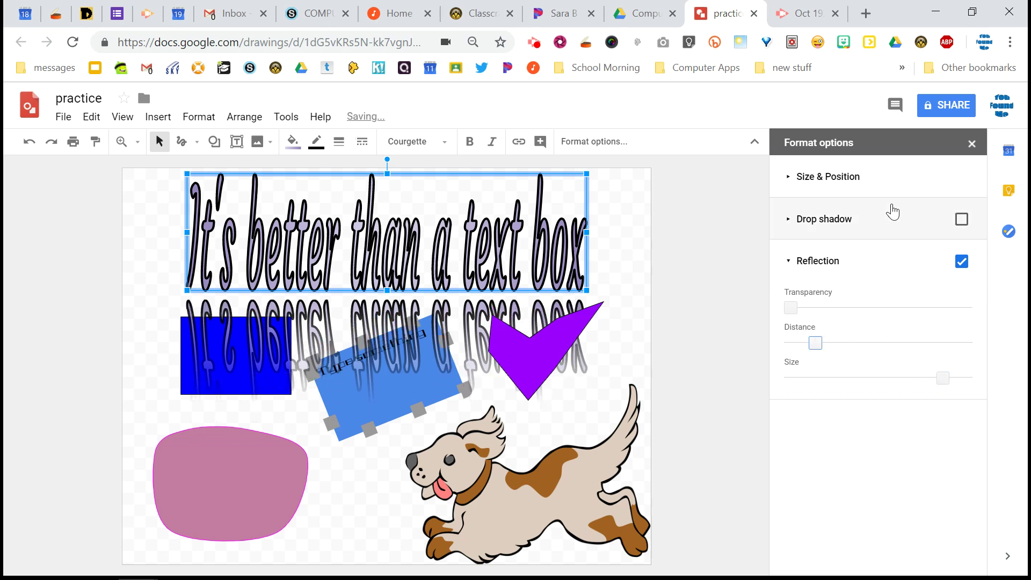
left_click(972, 145)
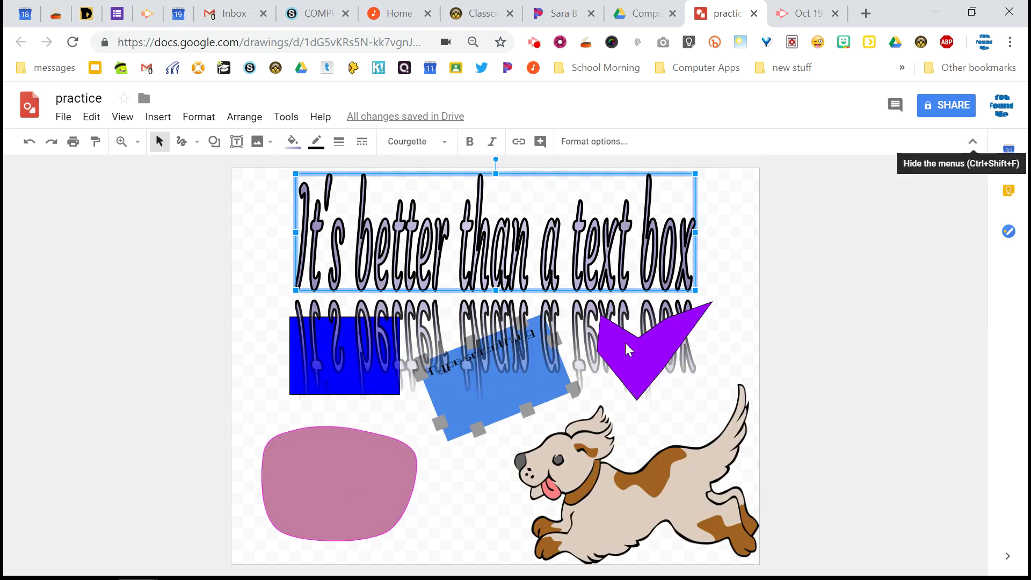
left_click(586, 479)
left_click(197, 118)
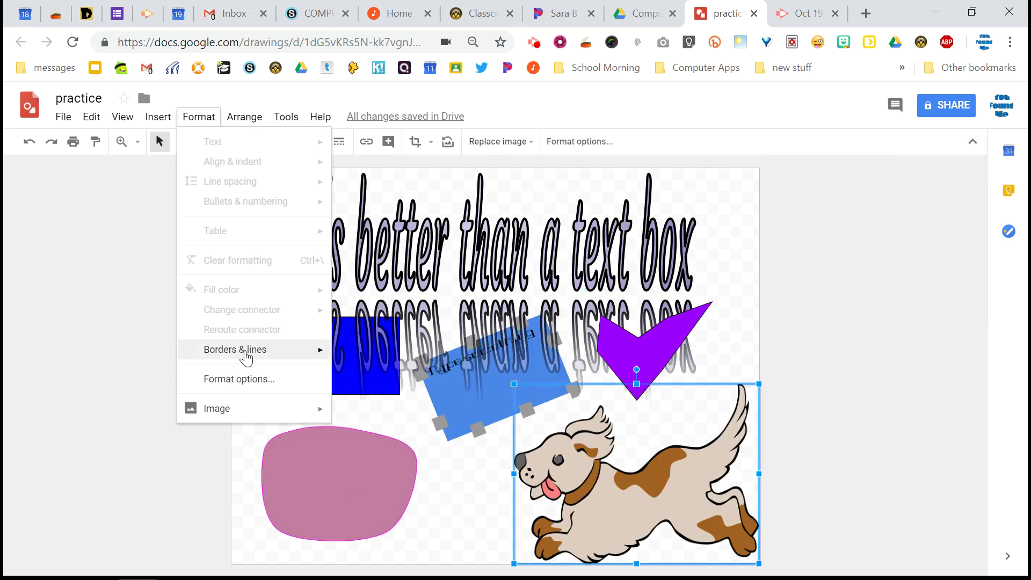
mouse_move(265, 354)
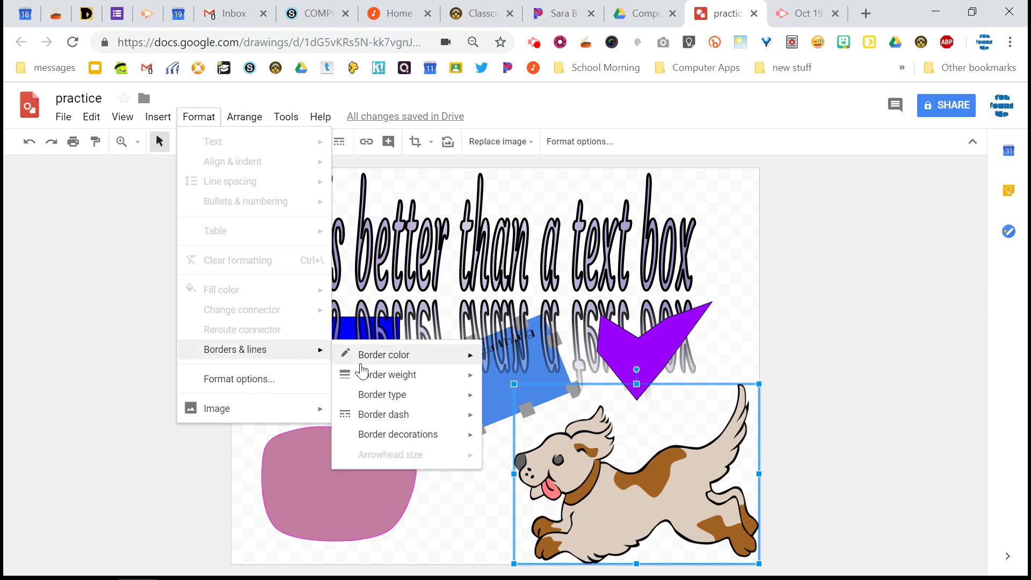
mouse_move(385, 366)
left_click(498, 381)
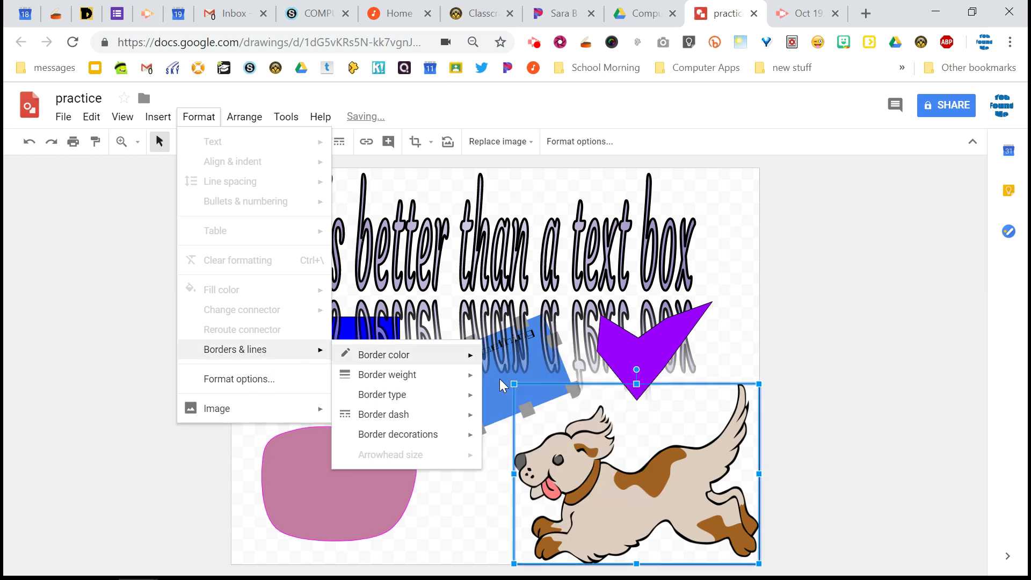
left_click(763, 359)
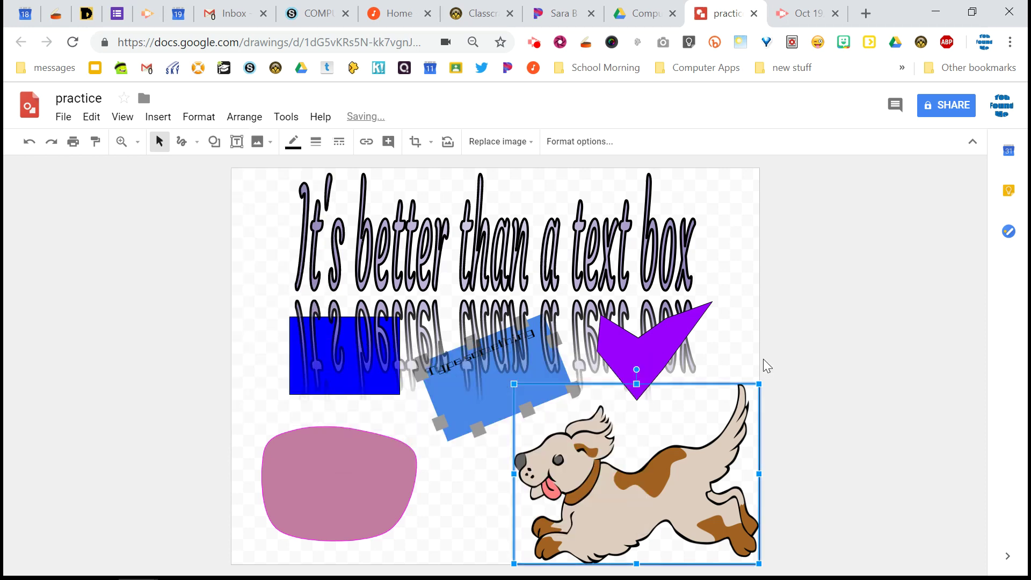
left_click(700, 432)
left_click(201, 396)
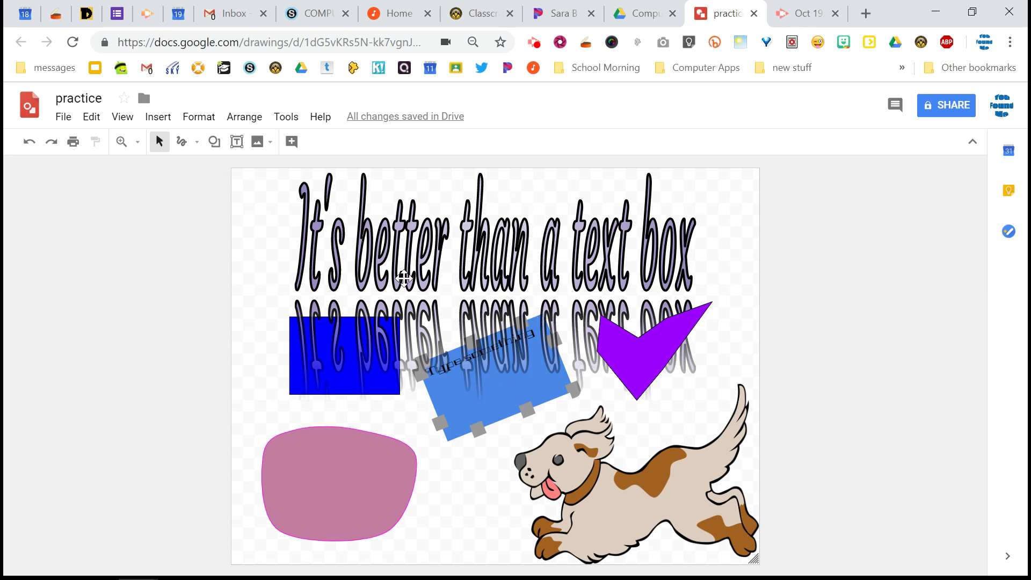
Uncheck Reflection for the WordArt in Format options and close the panel.
left_click(531, 269)
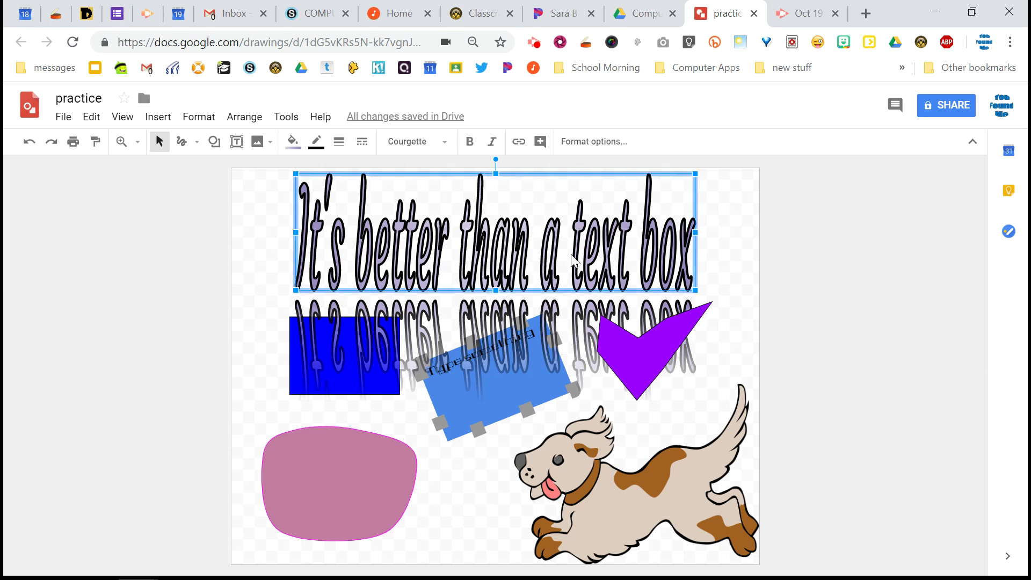
left_click(597, 144)
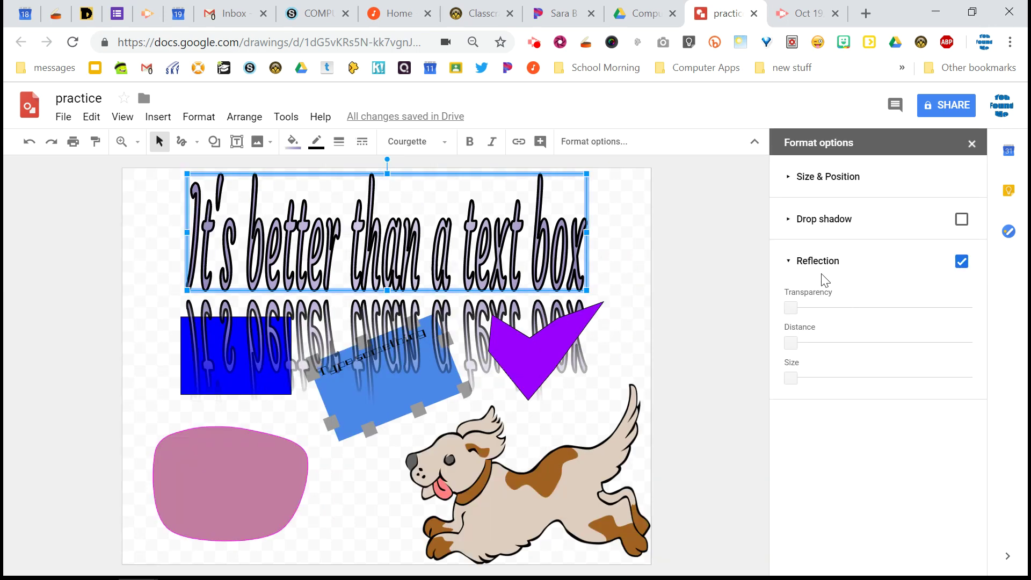
left_click(962, 262)
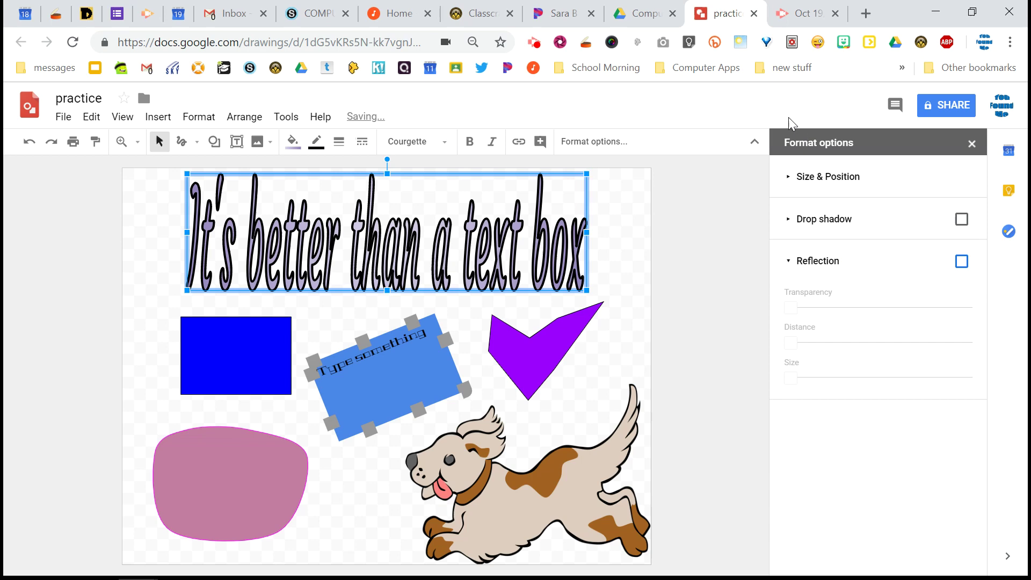
left_click(971, 144)
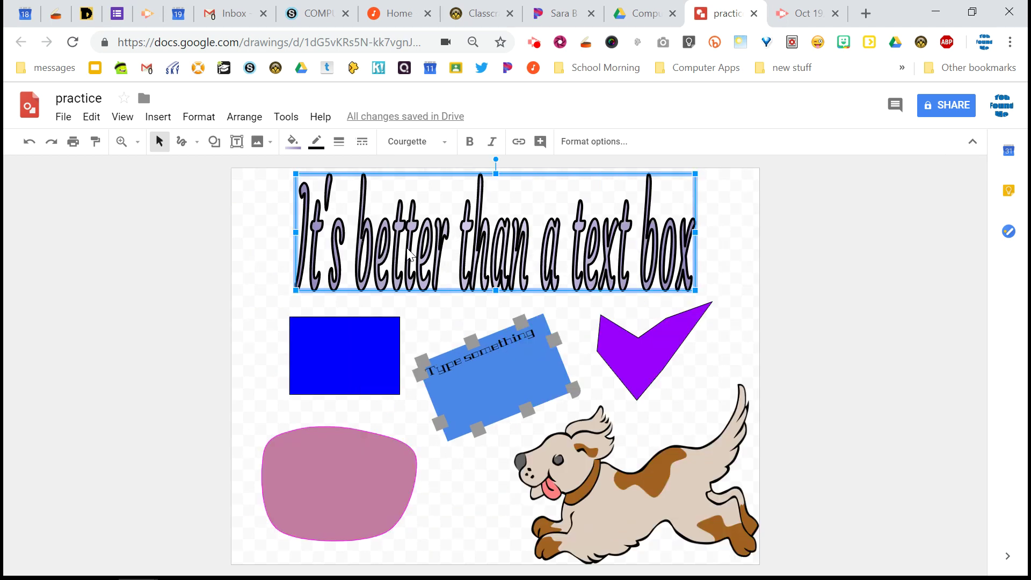
Move the WordArt down over the dog and stretch the pink shape wide along the page top.
left_click_drag(410, 252, 395, 497)
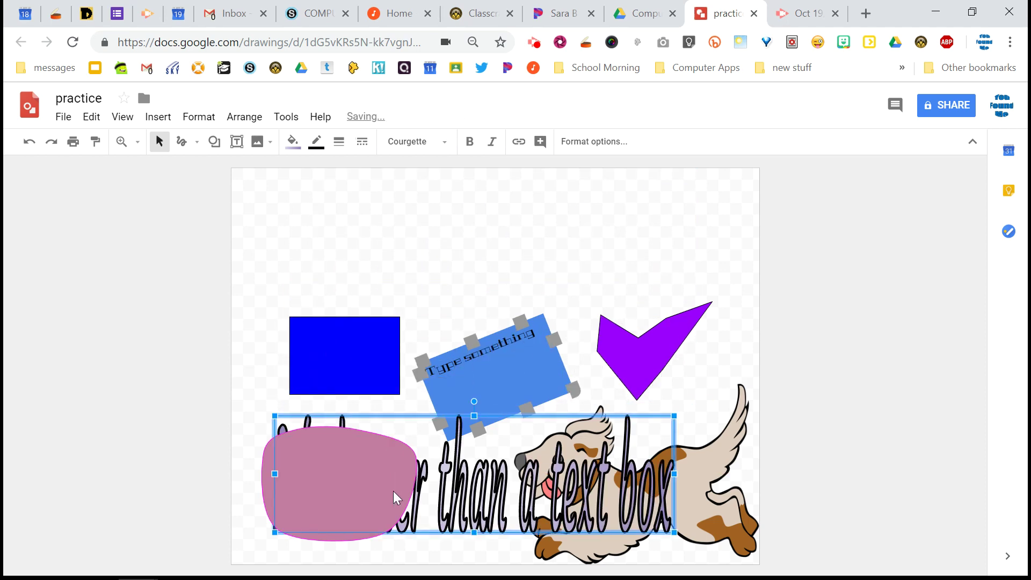
left_click_drag(265, 477, 283, 231)
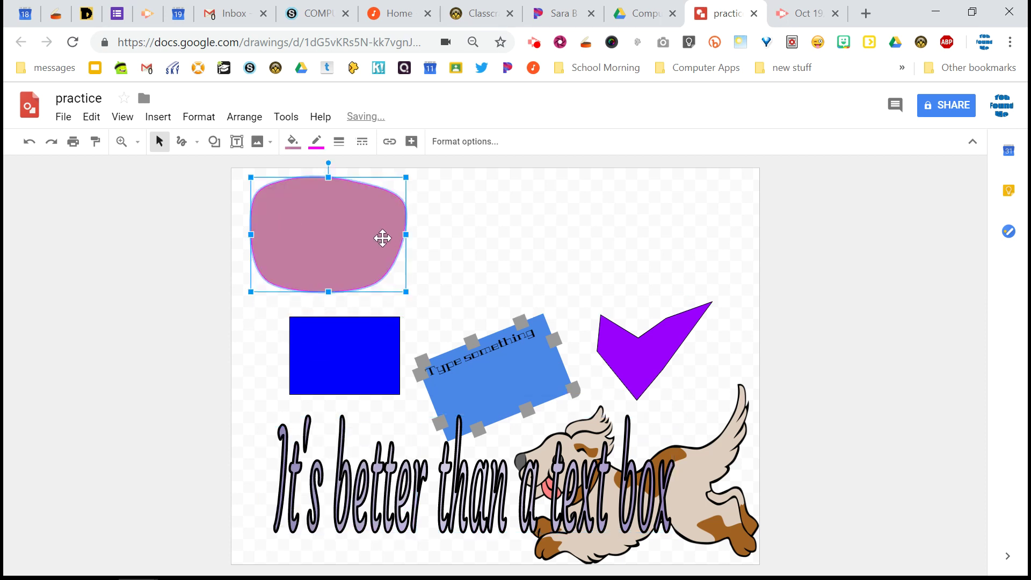
left_click_drag(403, 233, 752, 236)
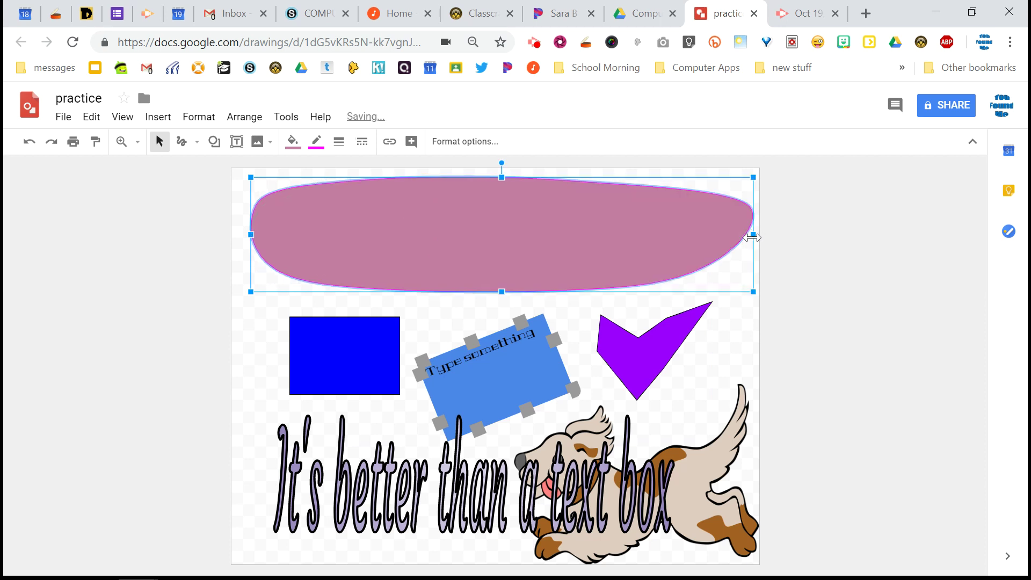
left_click(448, 500)
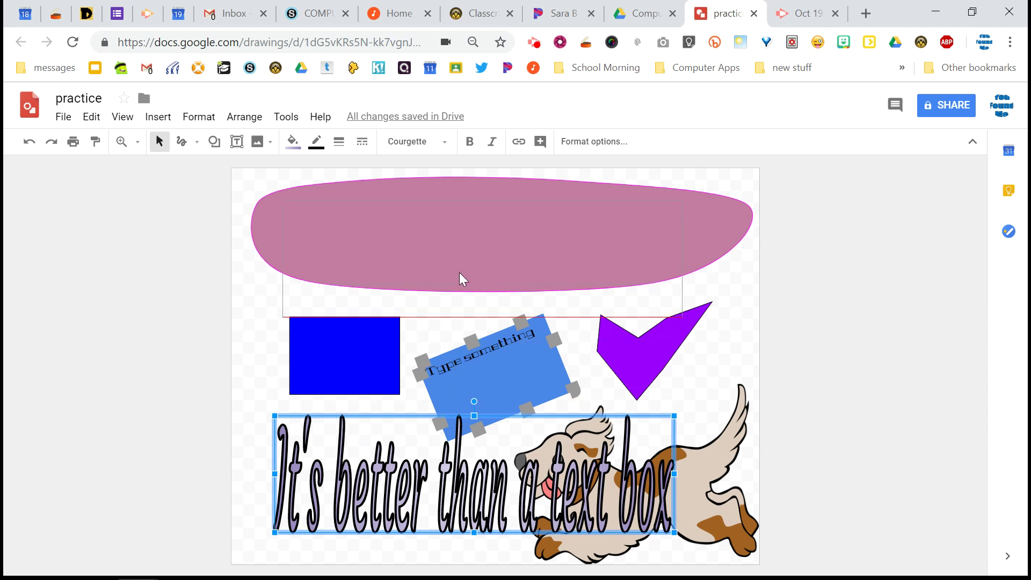
Drag the WordArt back up under the wide pink shape and select the pink shape.
left_click_drag(463, 254, 465, 260)
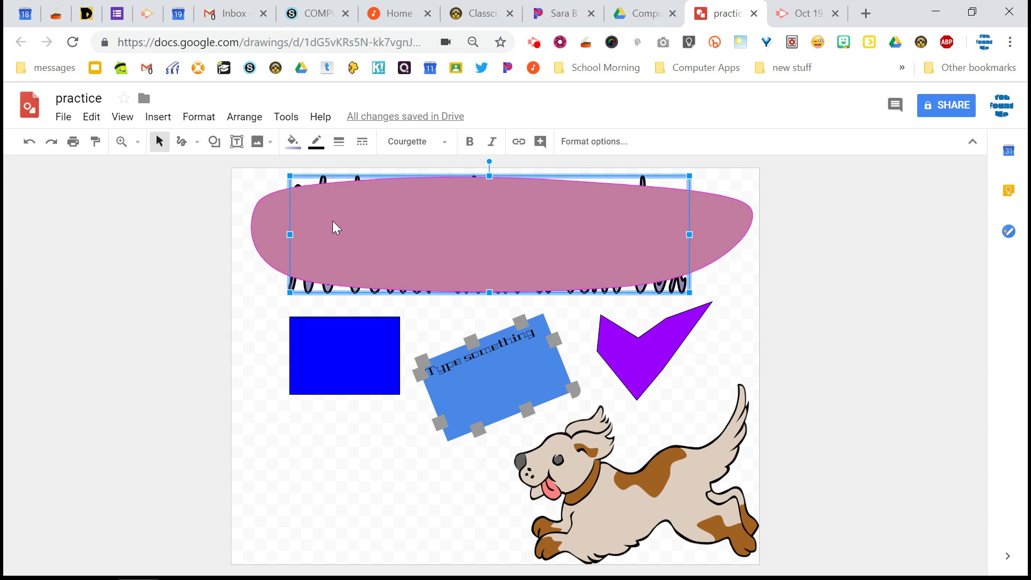
left_click(269, 232)
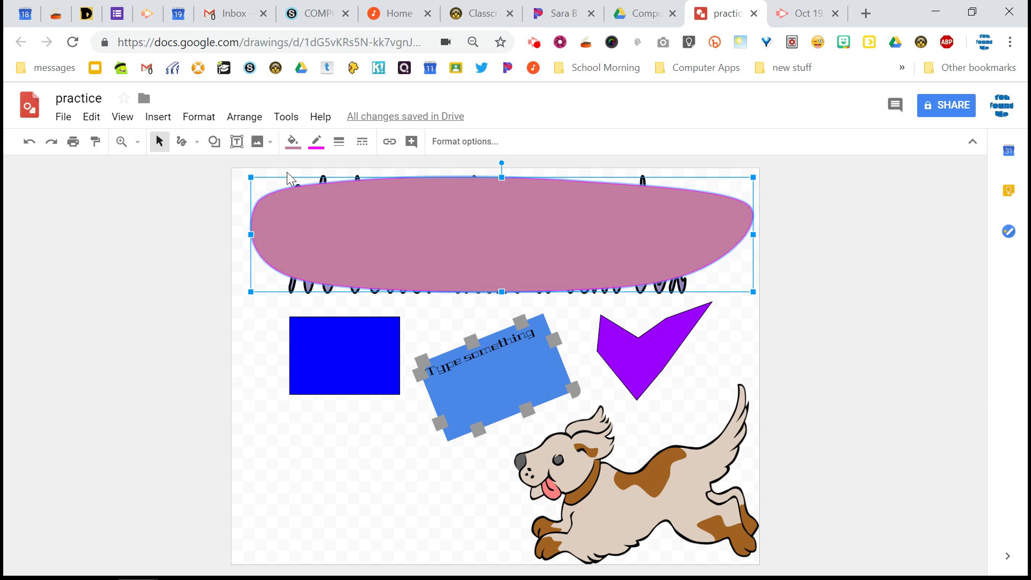
Try sending the pink shape backward, undo it, and bring up Arrange > Order again.
left_click(253, 119)
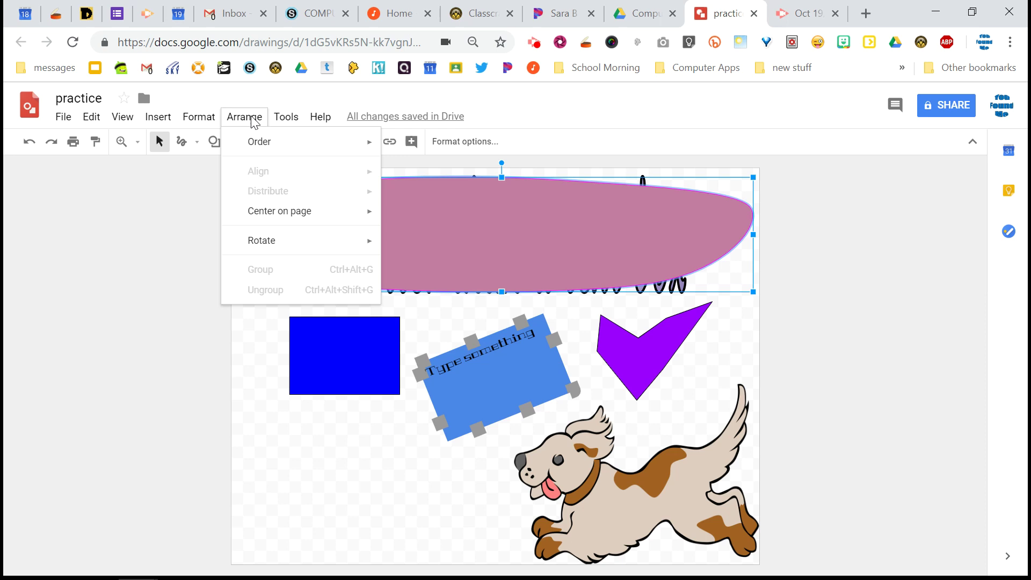
mouse_move(258, 144)
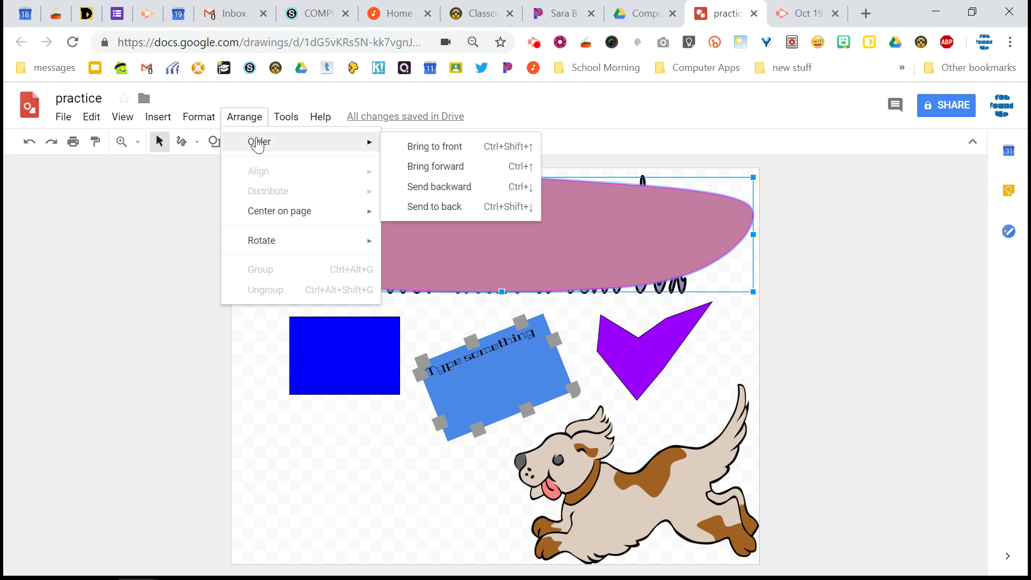
left_click(429, 188)
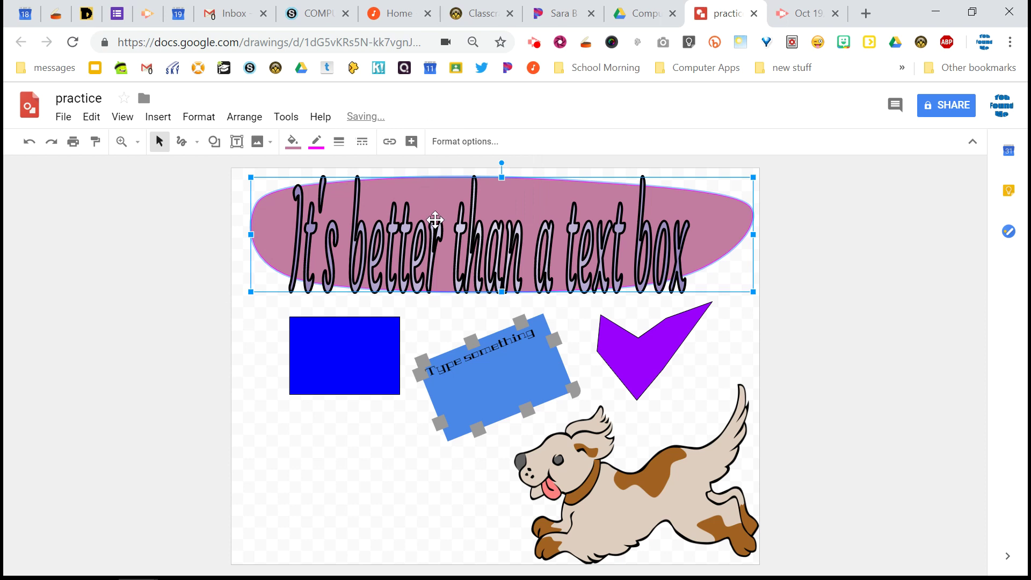
key("ctrl+z")
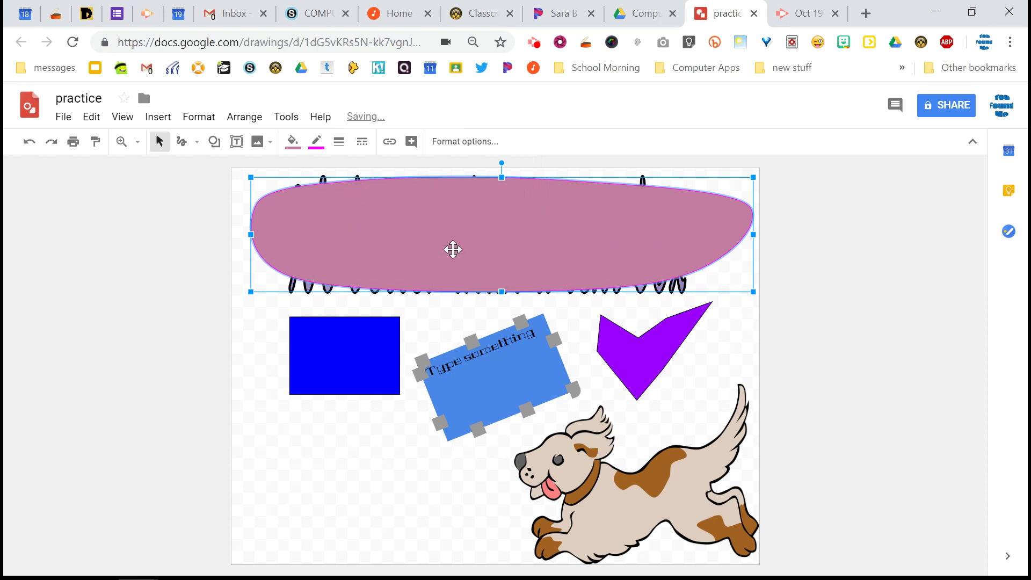
left_click(245, 116)
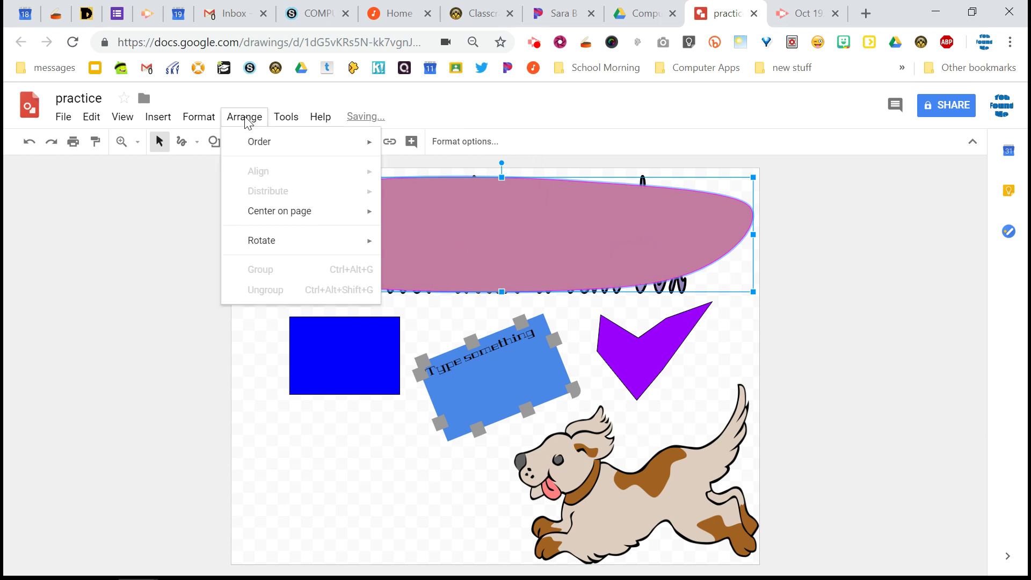
mouse_move(285, 245)
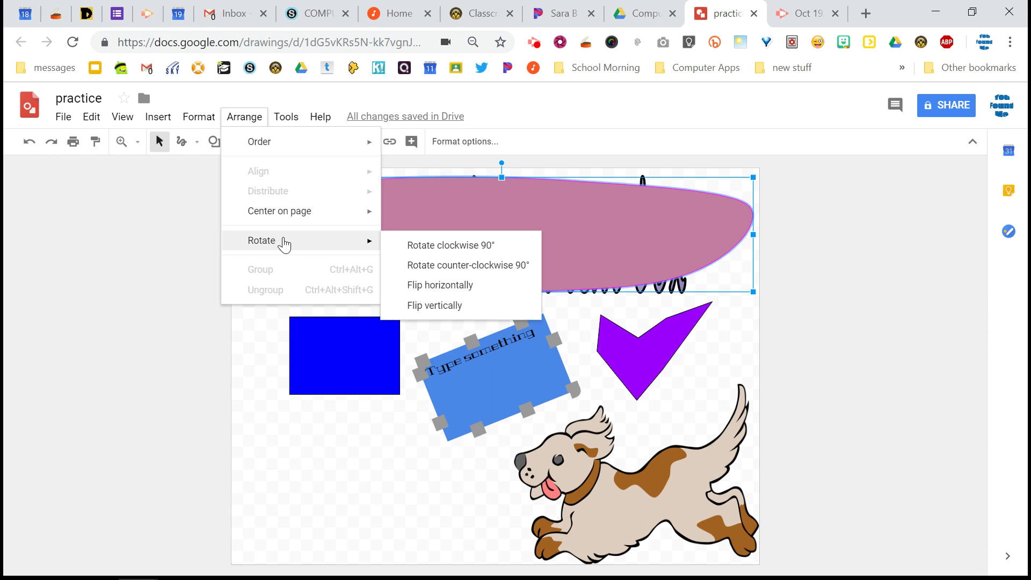
mouse_move(315, 146)
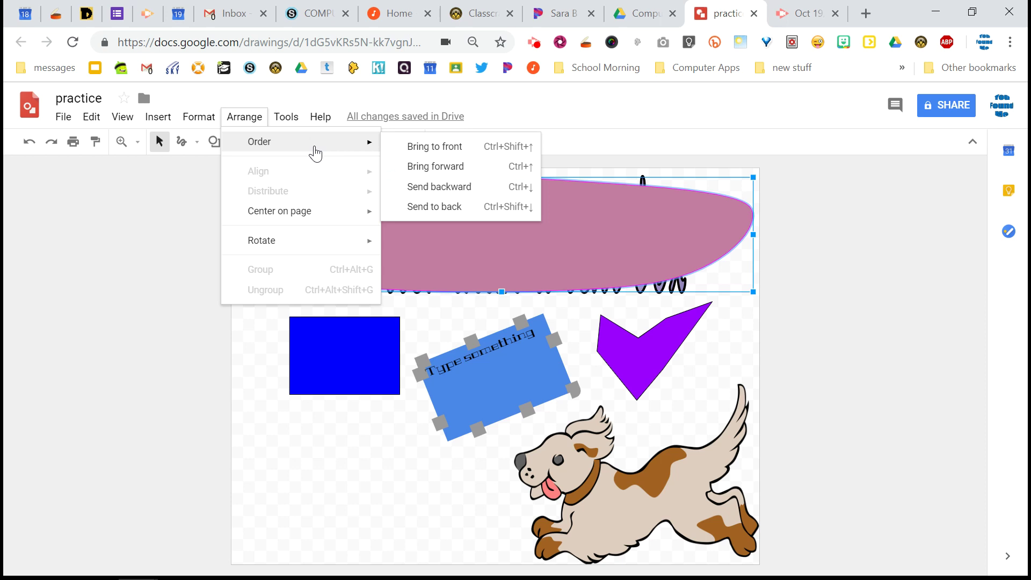
Send the pink shape to the back, then trial-move objects onto the word art and undo.
left_click(452, 211)
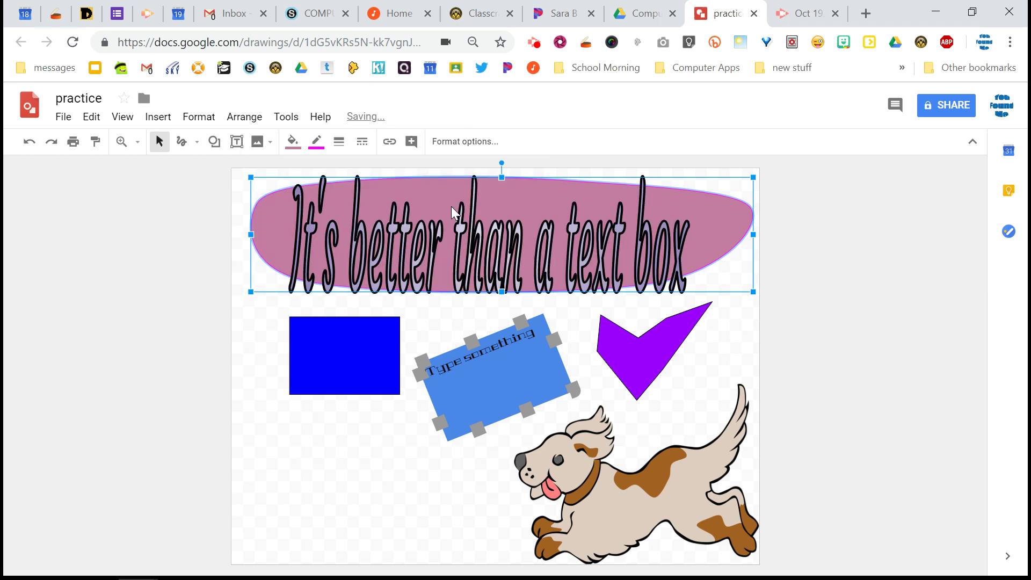
left_click_drag(336, 364, 319, 250)
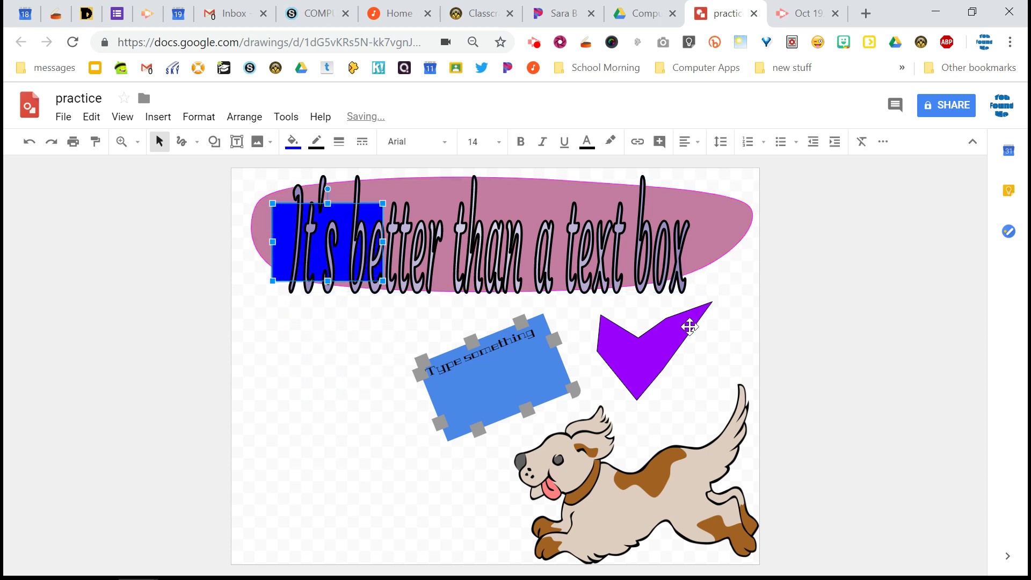
left_click_drag(642, 352, 679, 240)
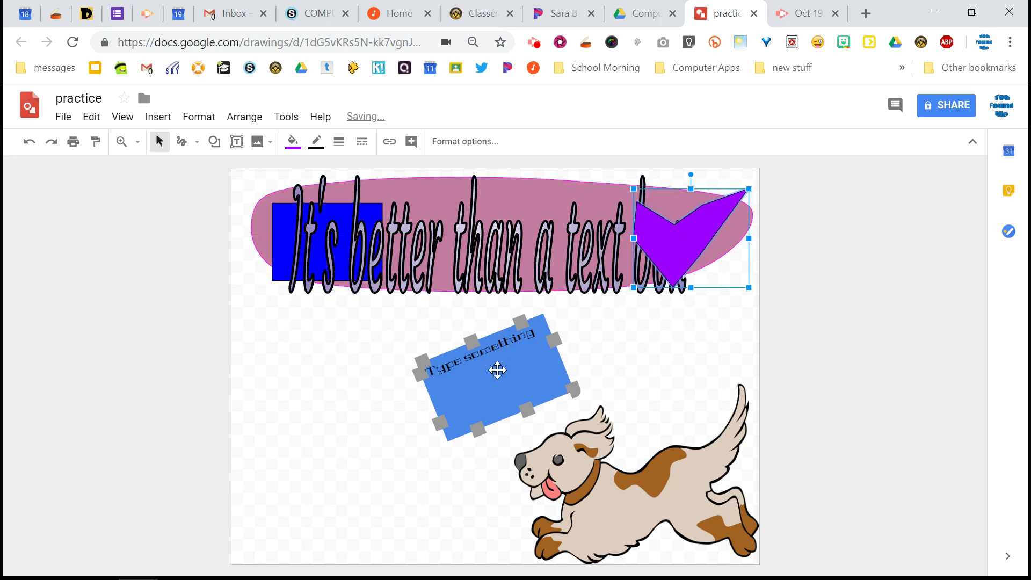
left_click_drag(498, 370, 504, 216)
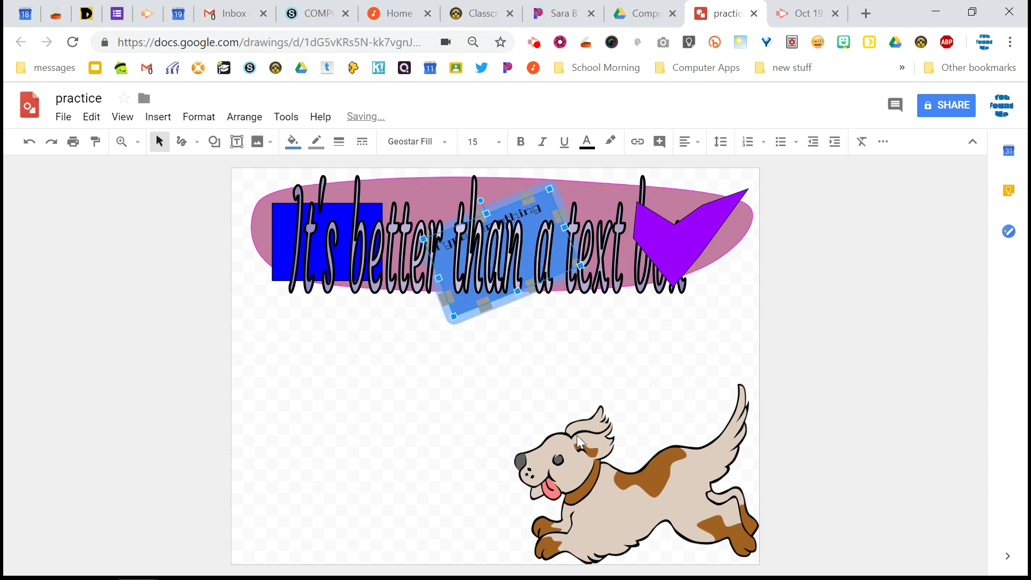
left_click_drag(602, 482, 459, 260)
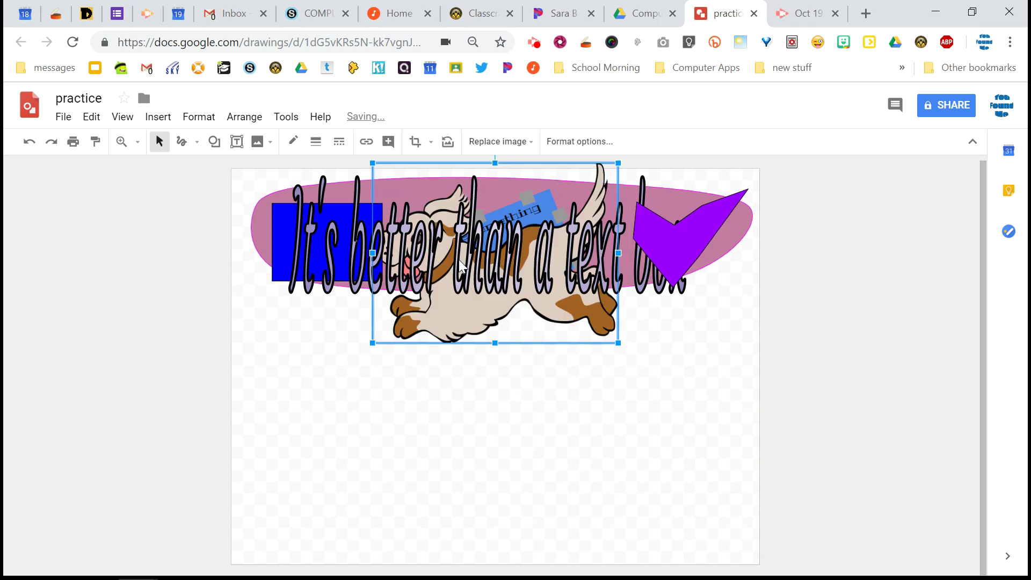
key("ctrl+z")
key("ctrl+z")
key("ctrl+z")
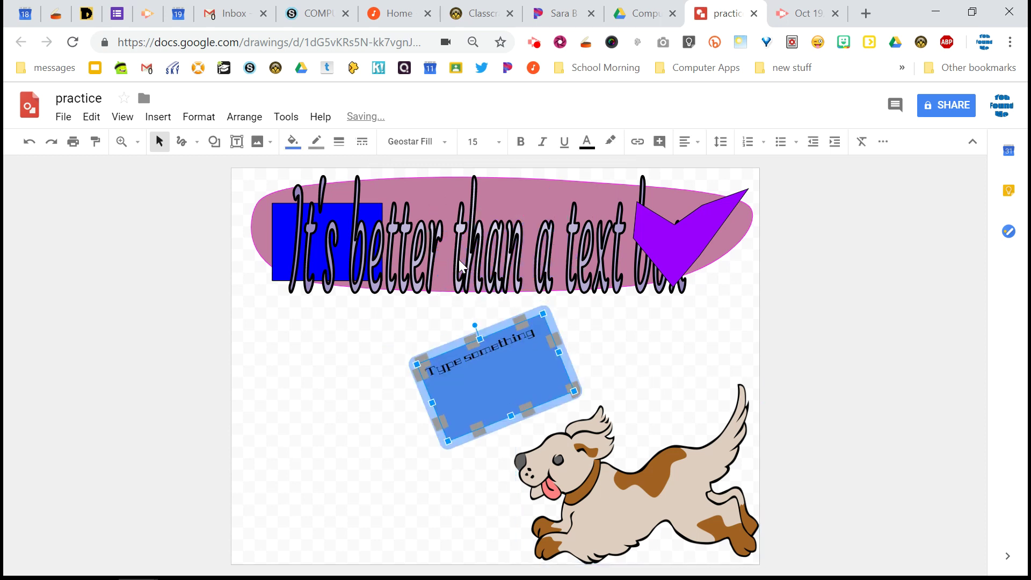
key("ctrl+z")
Bring the pink ellipse forward one layer, then all the way to the front.
left_click(246, 117)
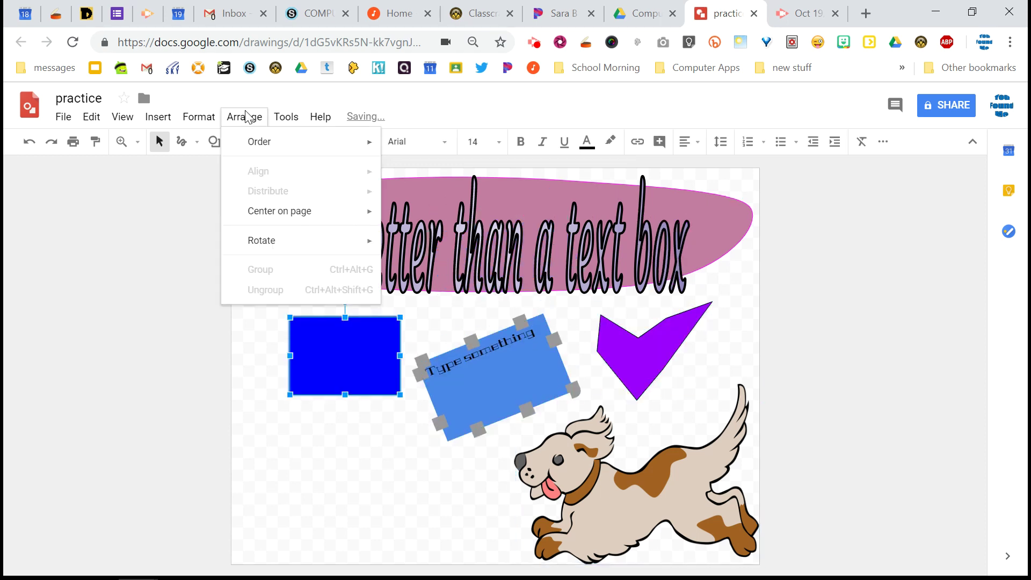
mouse_move(285, 149)
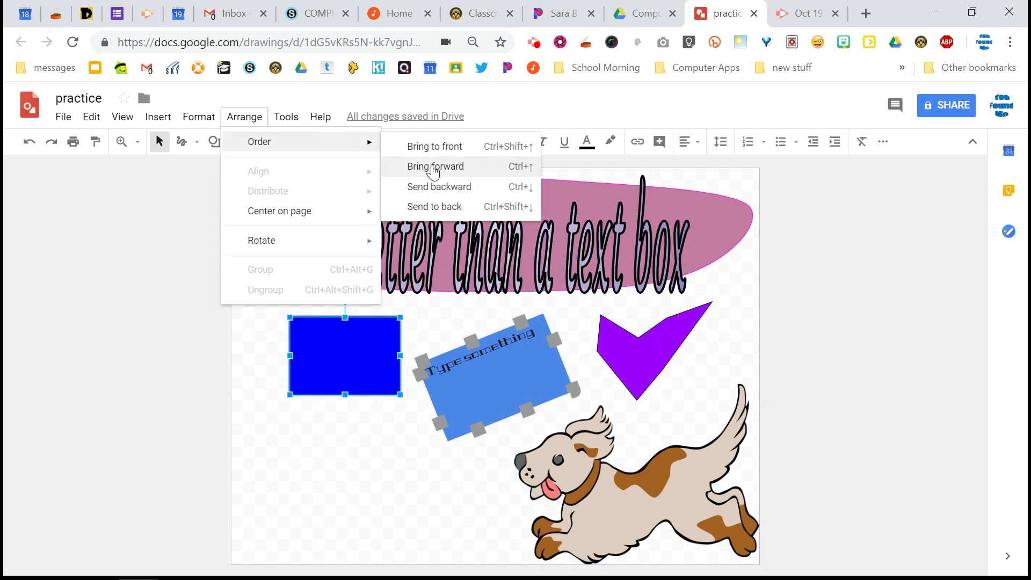
left_click(729, 228)
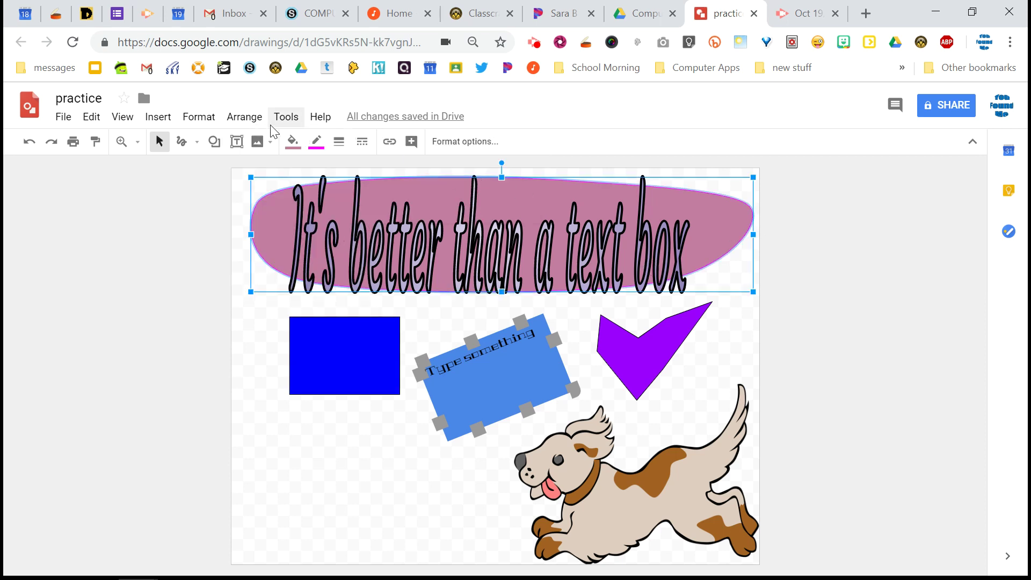
left_click(247, 118)
mouse_move(270, 153)
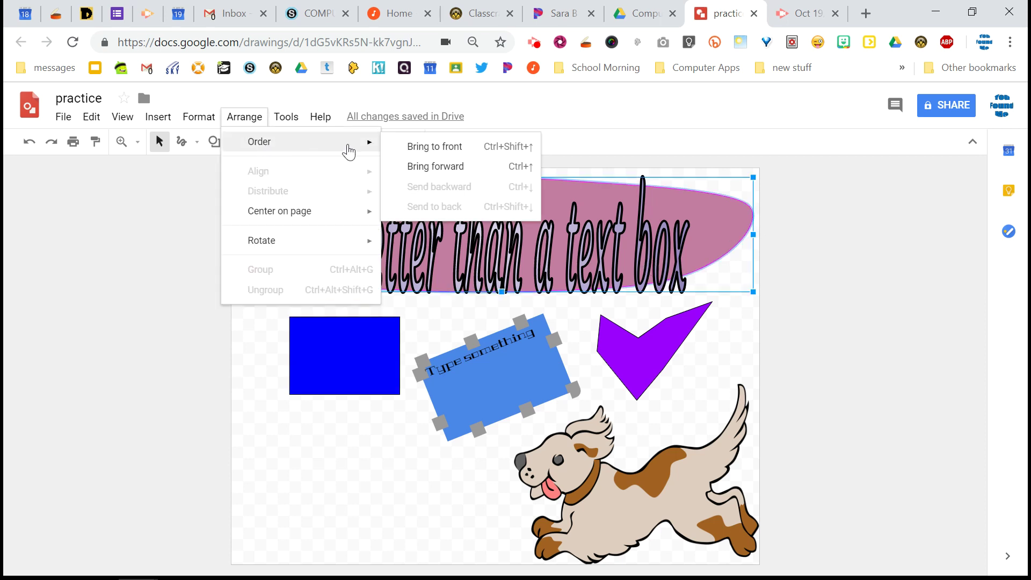
left_click(417, 166)
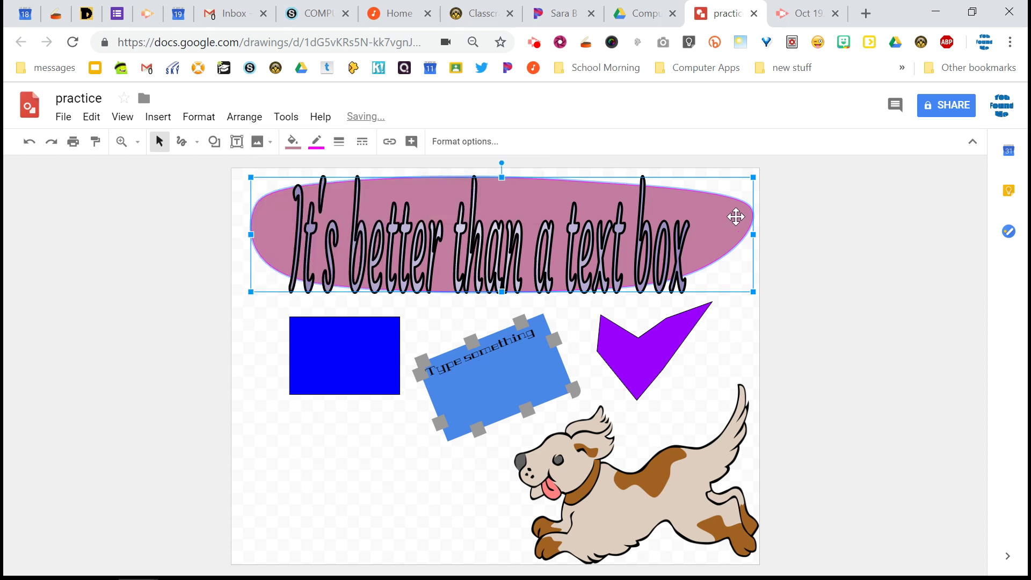
left_click(245, 116)
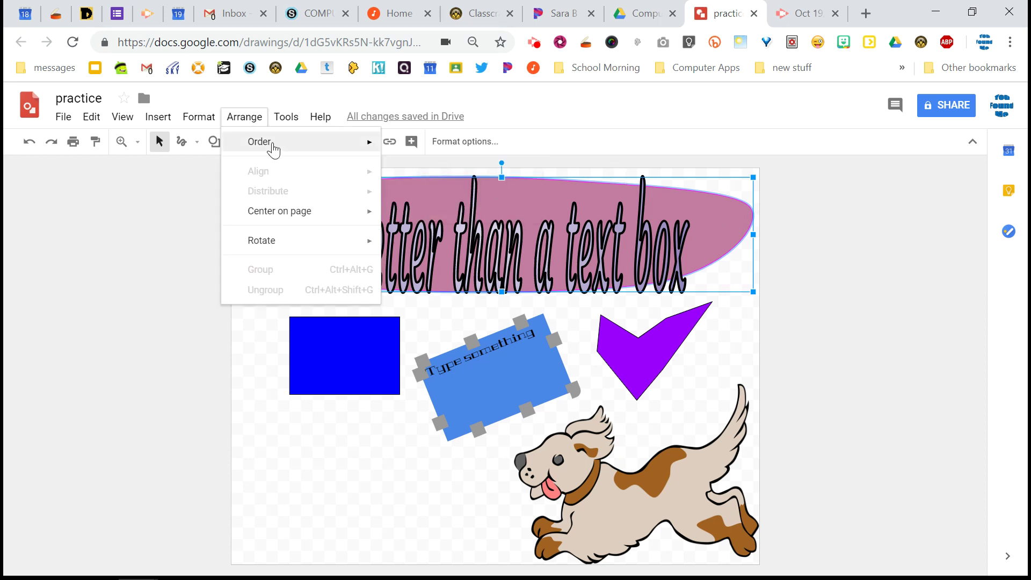
mouse_move(380, 151)
left_click(427, 147)
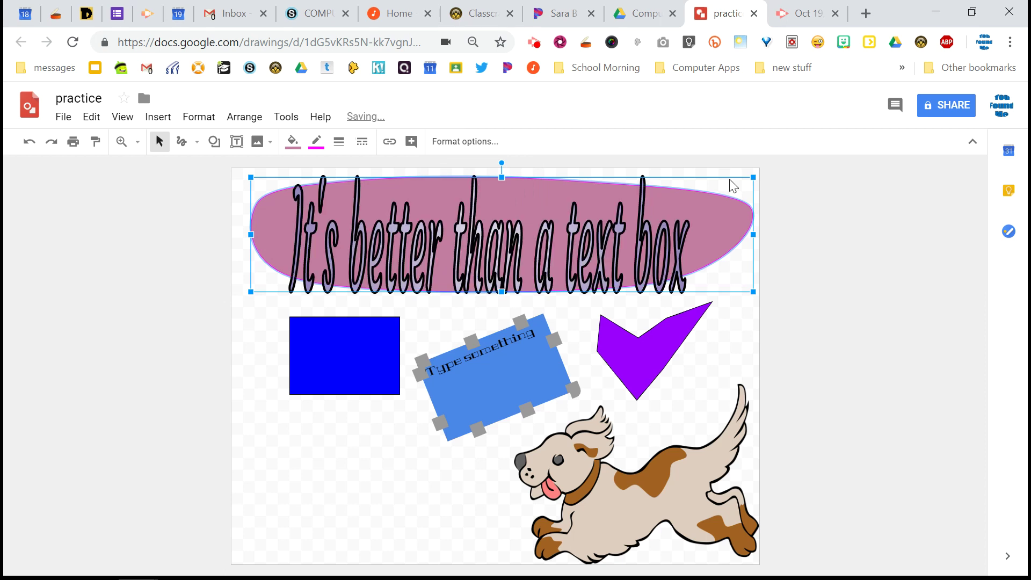
left_click(235, 120)
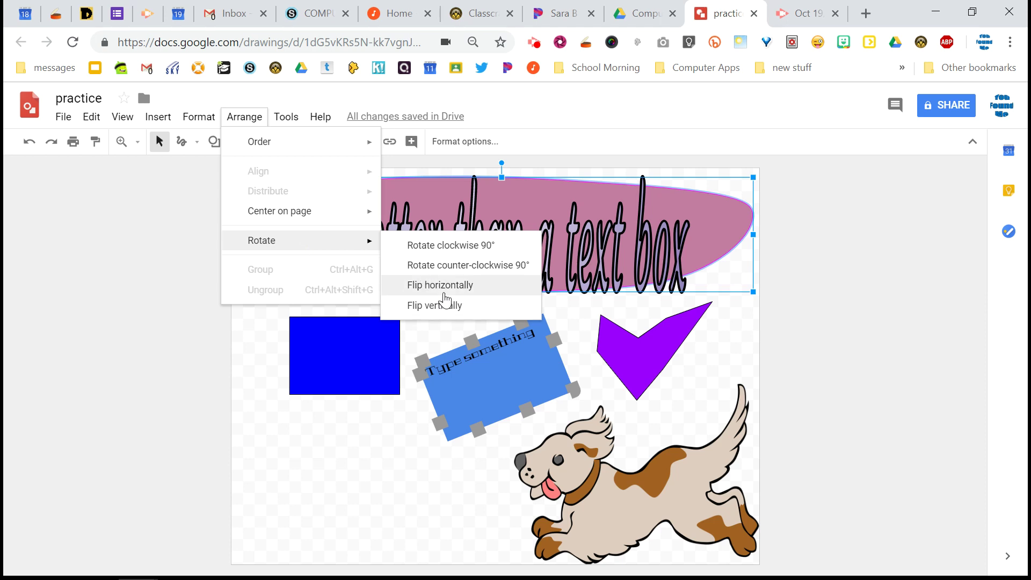
left_click(245, 119)
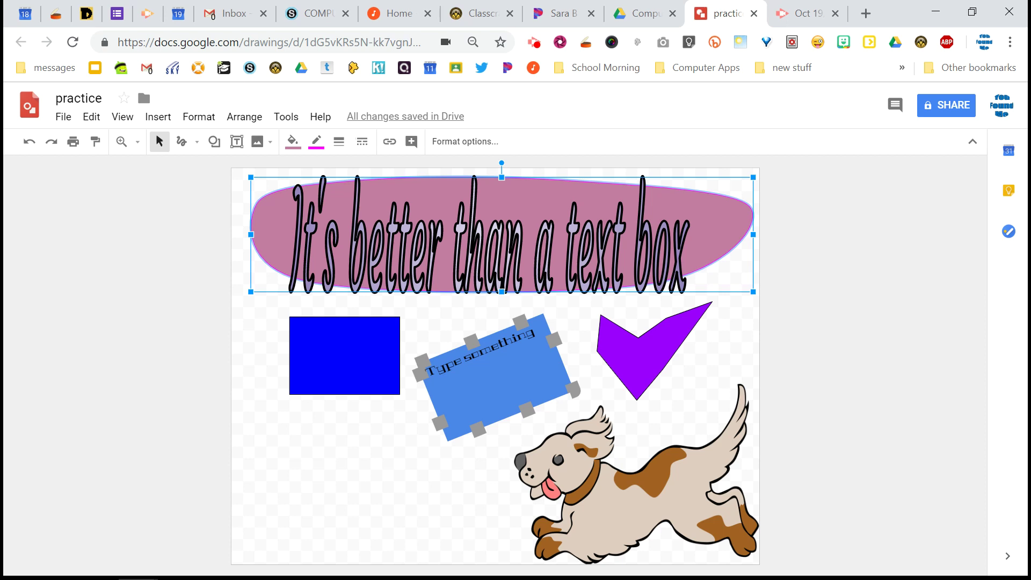
left_click(209, 248)
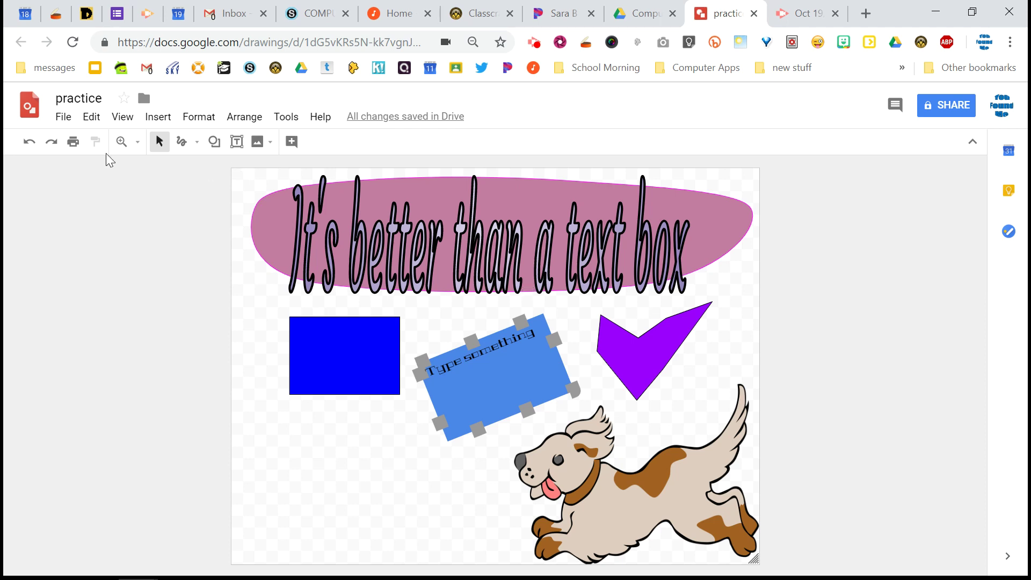
Download the drawing from the File menu as a PNG image (practice (2).png).
left_click(64, 119)
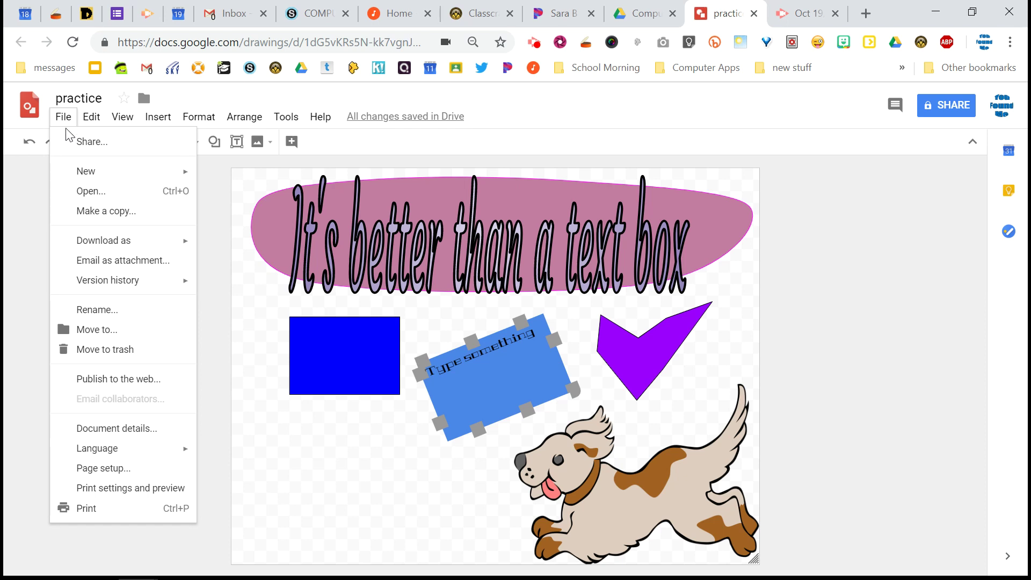
mouse_move(111, 246)
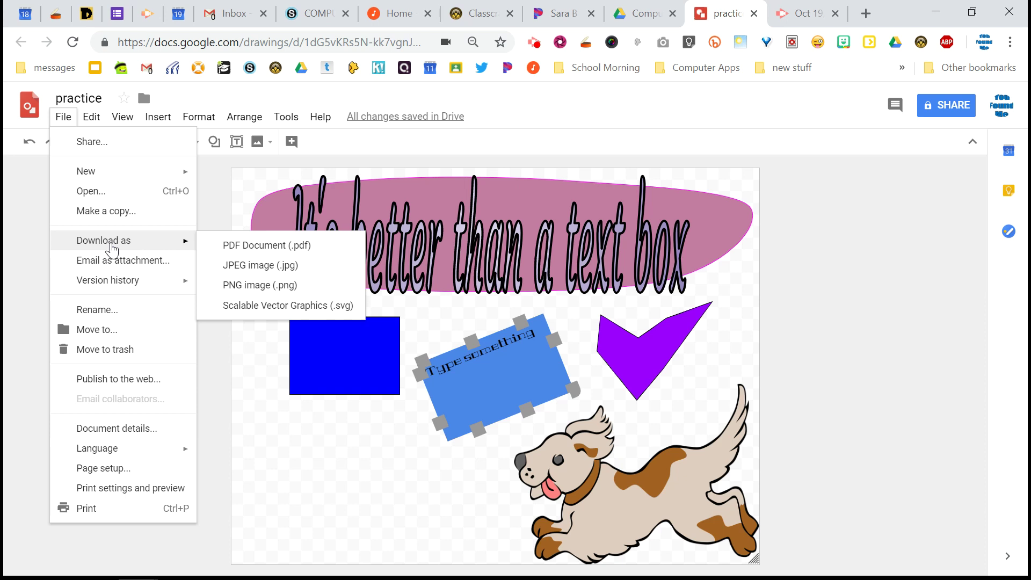
left_click(264, 287)
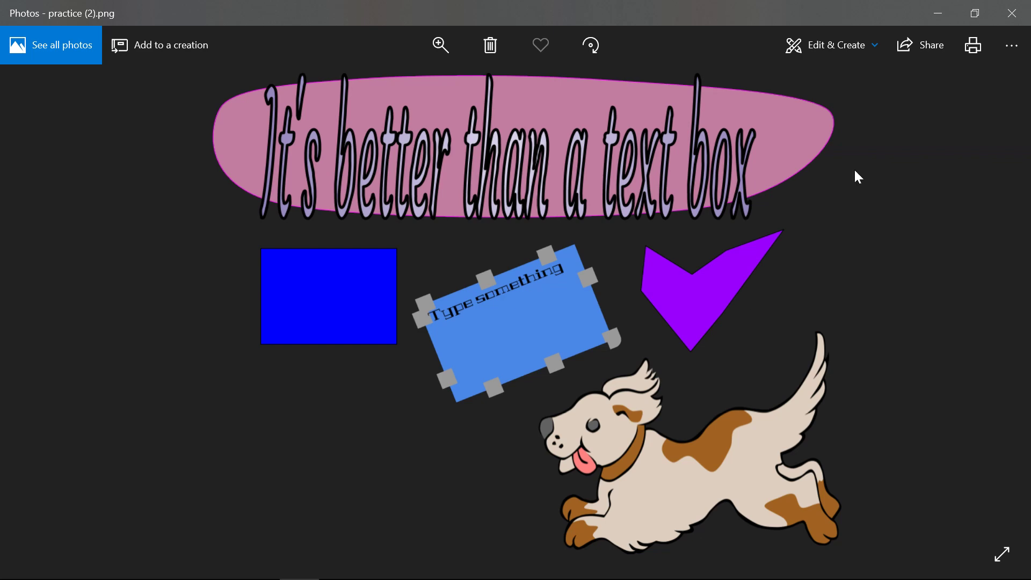
left_click(1012, 13)
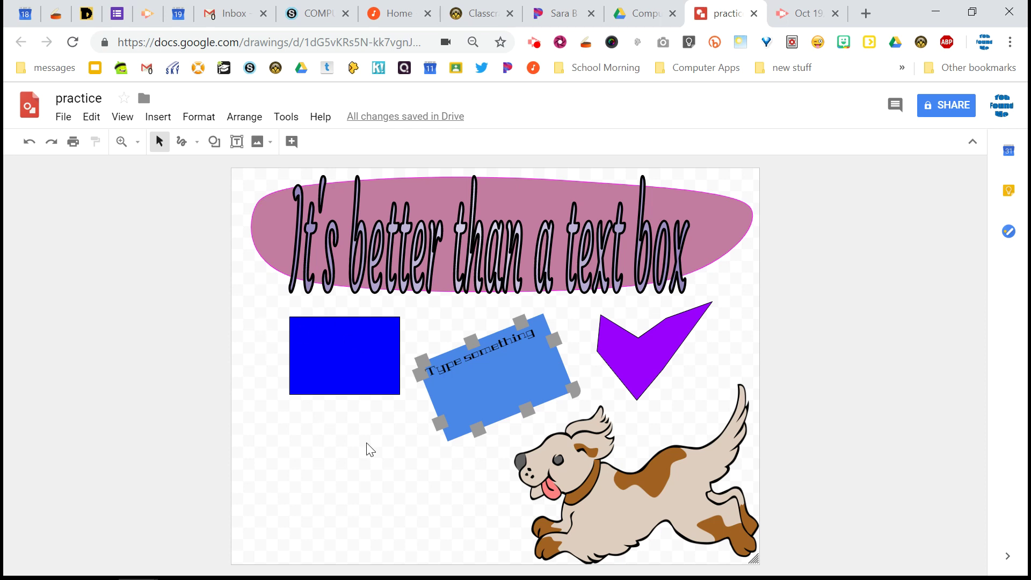
Draw a rectangle spanning nearly the entire canvas, from top-left to bottom-right.
left_click(222, 151)
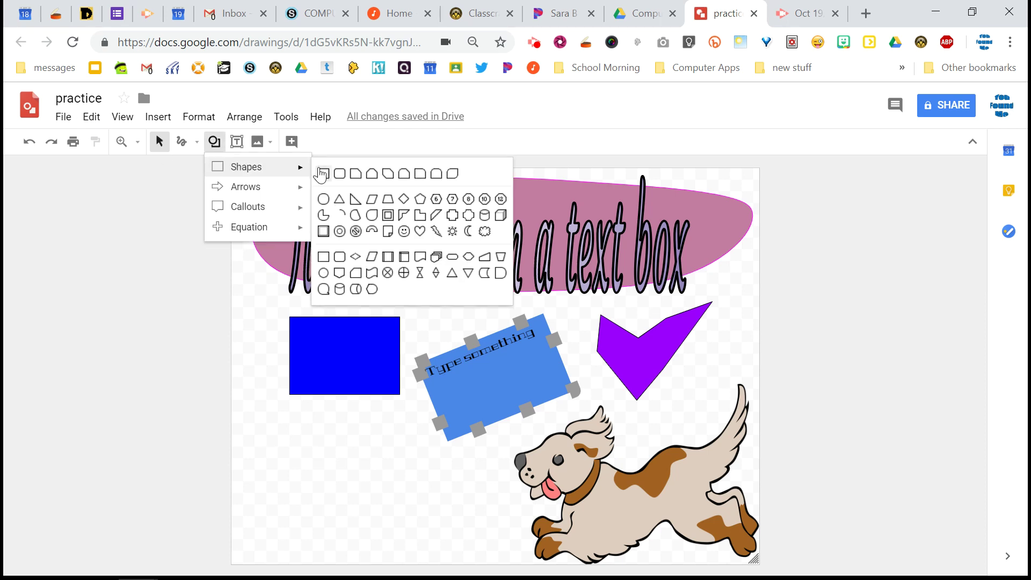
left_click(321, 173)
mouse_move(240, 175)
left_mouse_down()
mouse_move(345, 212)
mouse_move(774, 461)
mouse_move(749, 517)
mouse_move(751, 556)
left_mouse_up()
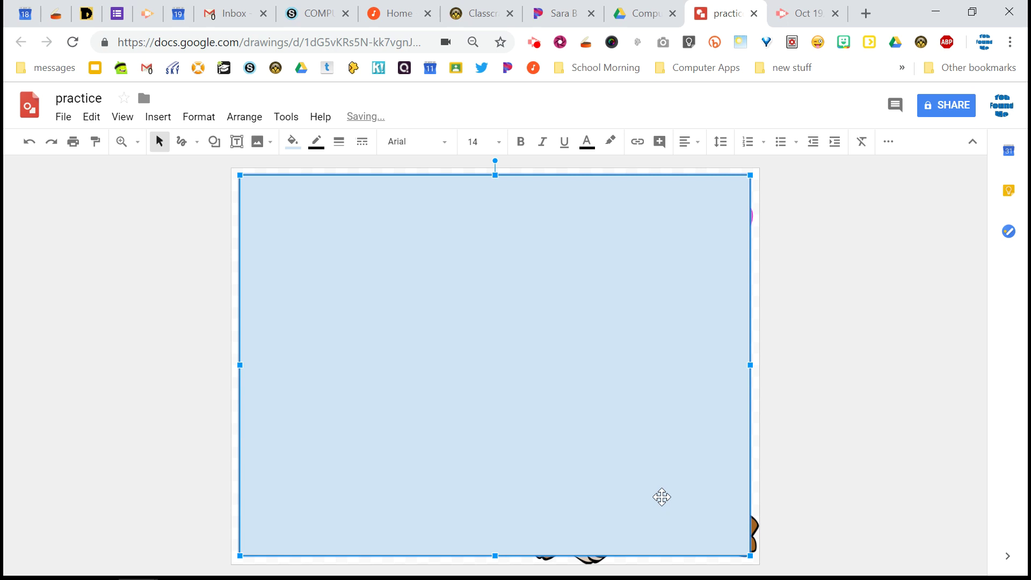
Send the light-blue rectangle to the back via Arrange > Order, then deselect it.
left_click(244, 117)
mouse_move(259, 144)
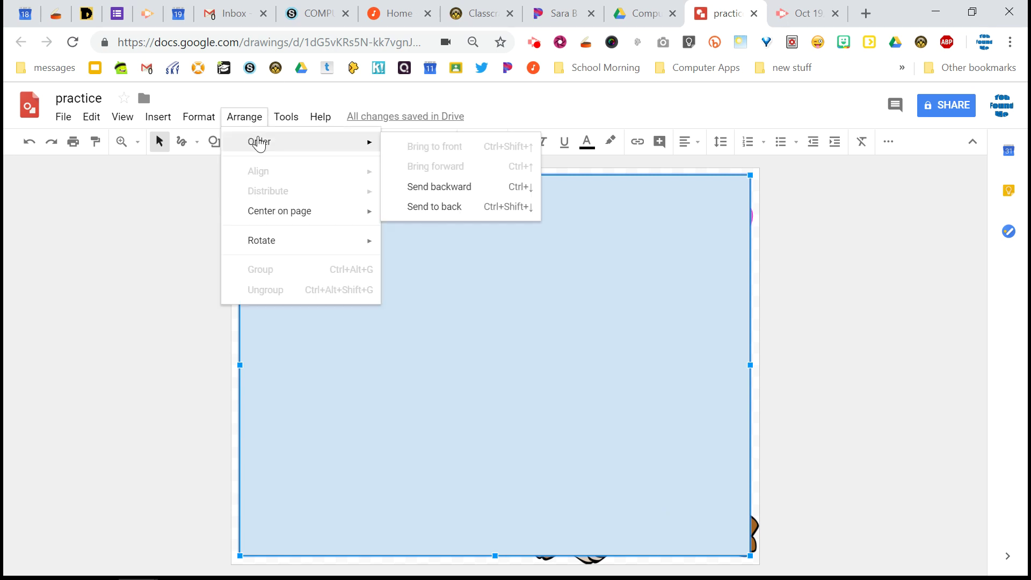
left_click(429, 213)
left_click(829, 254)
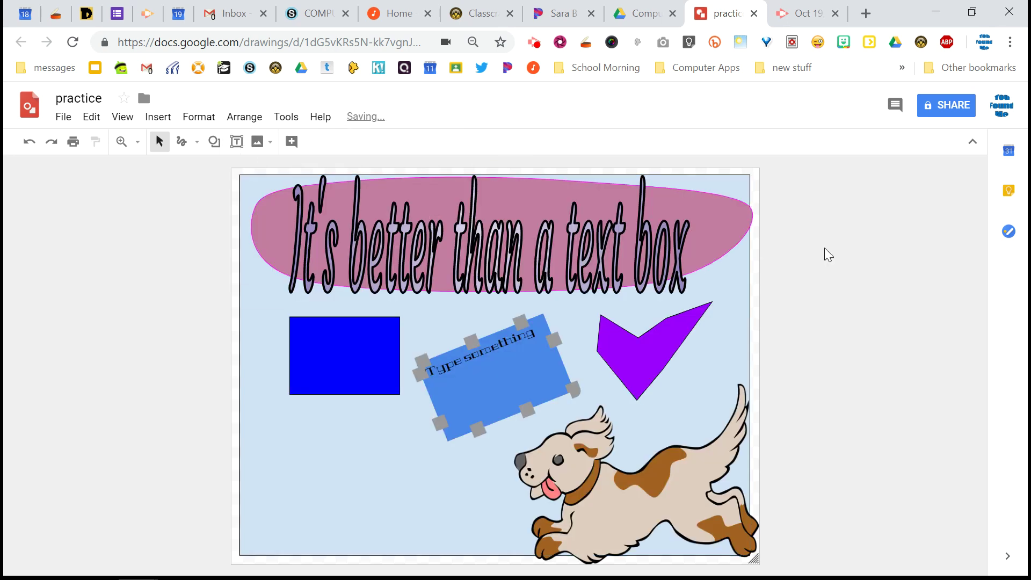